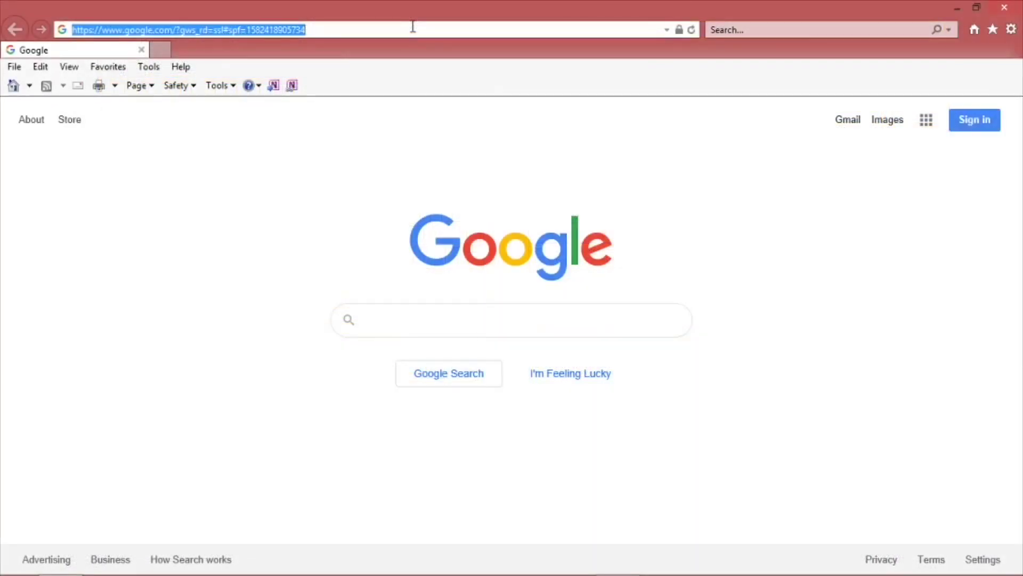
# Go to travel.state.gov and open the Get a U.S. Passport page
pyautogui.write('travel.state.gov')
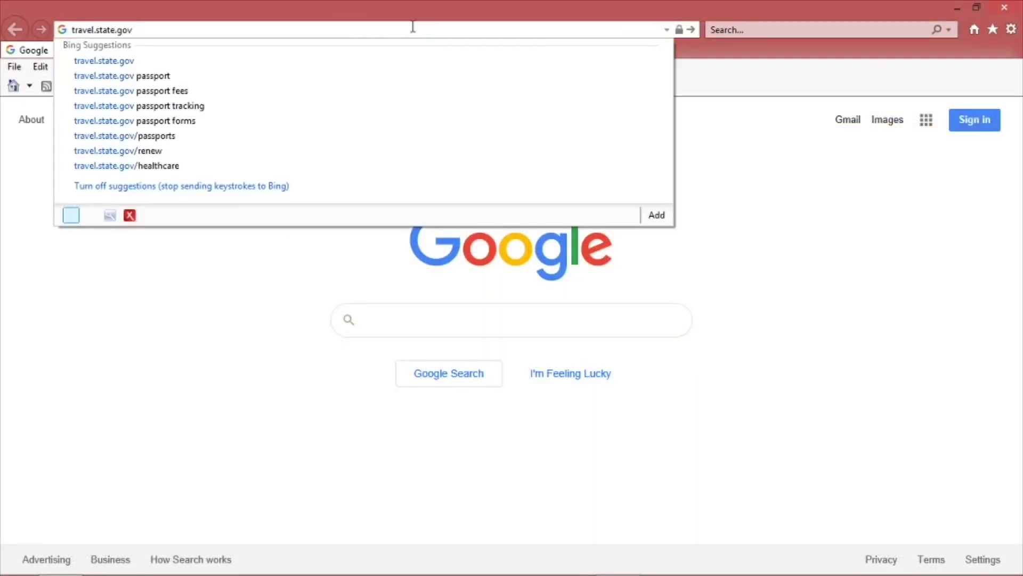
pyautogui.press('Return')
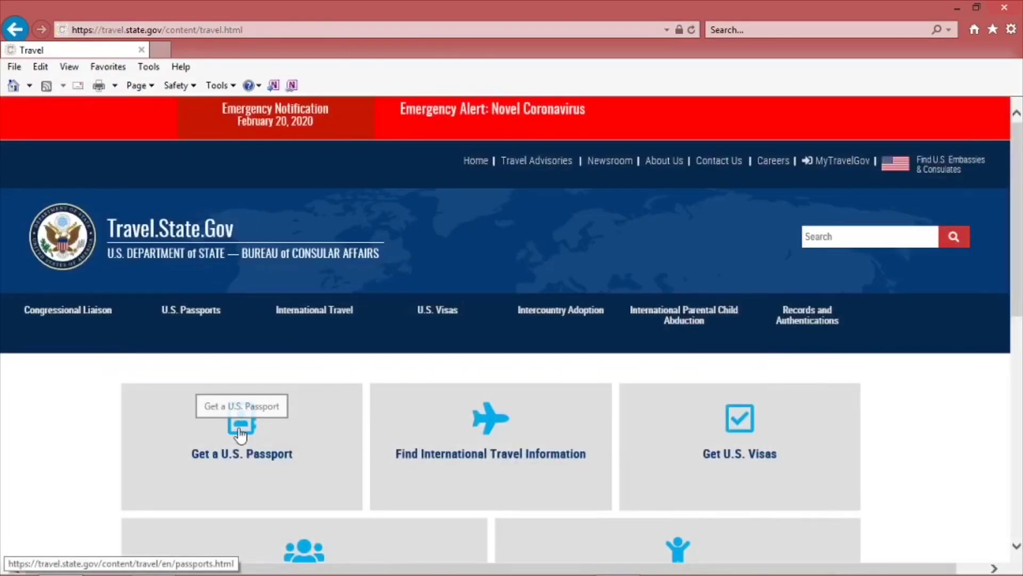
pyautogui.click(240, 435)
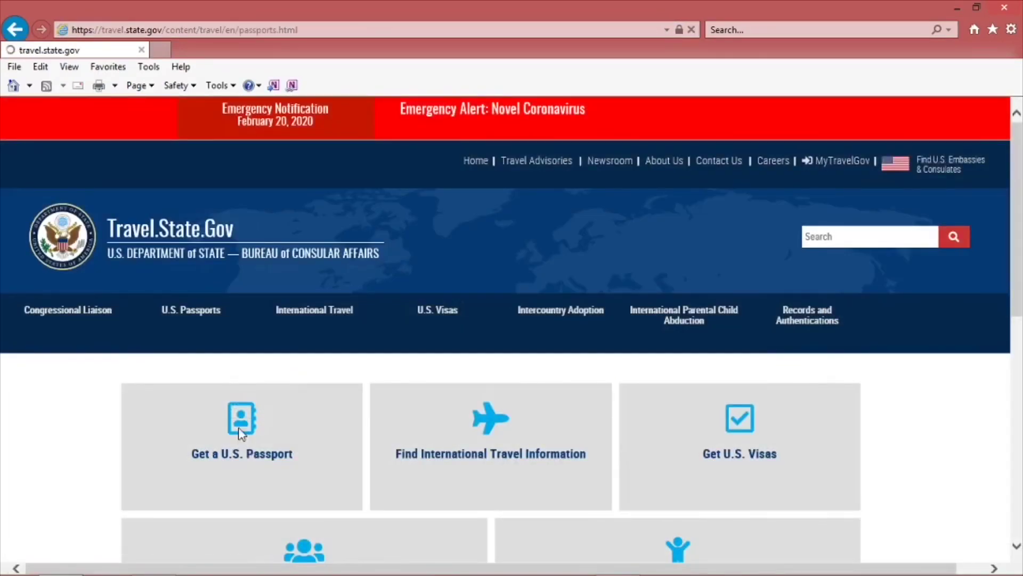
# Answer the questionnaire: born 01/01/1980 and never held a U.S. passport
pyautogui.scroll(-5, 1017, 169)
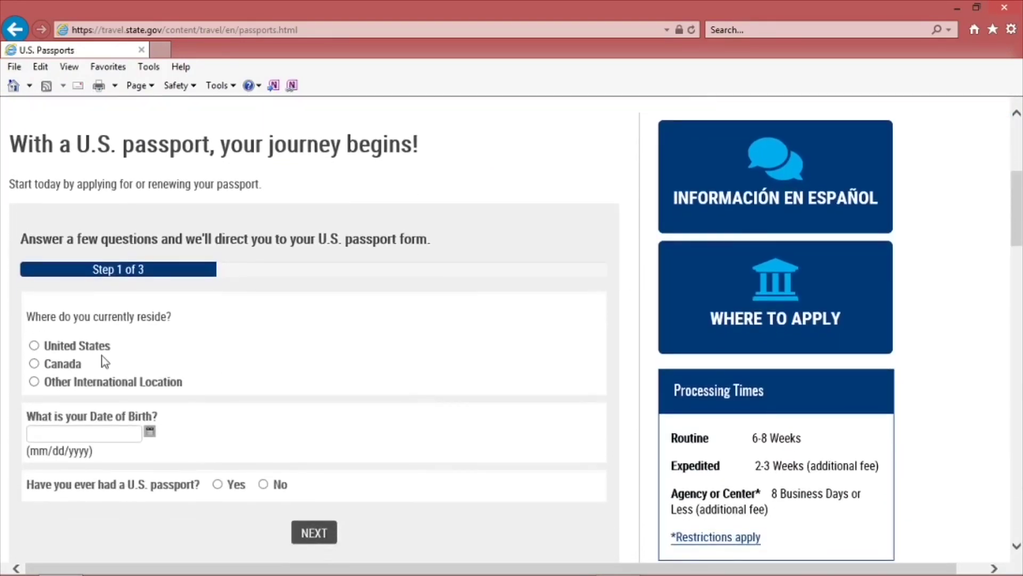
pyautogui.click(48, 433)
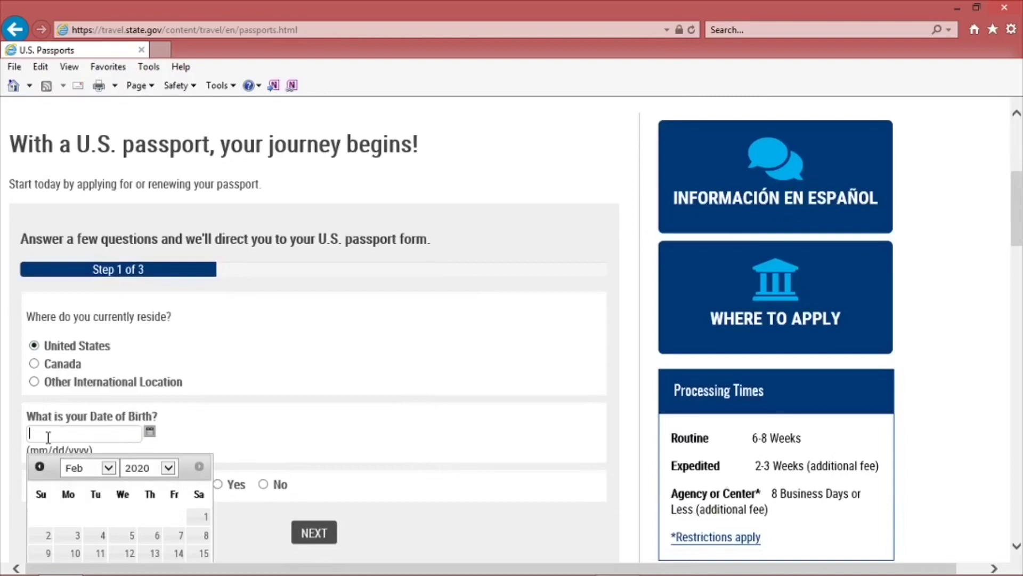
pyautogui.write('01/01/1980')
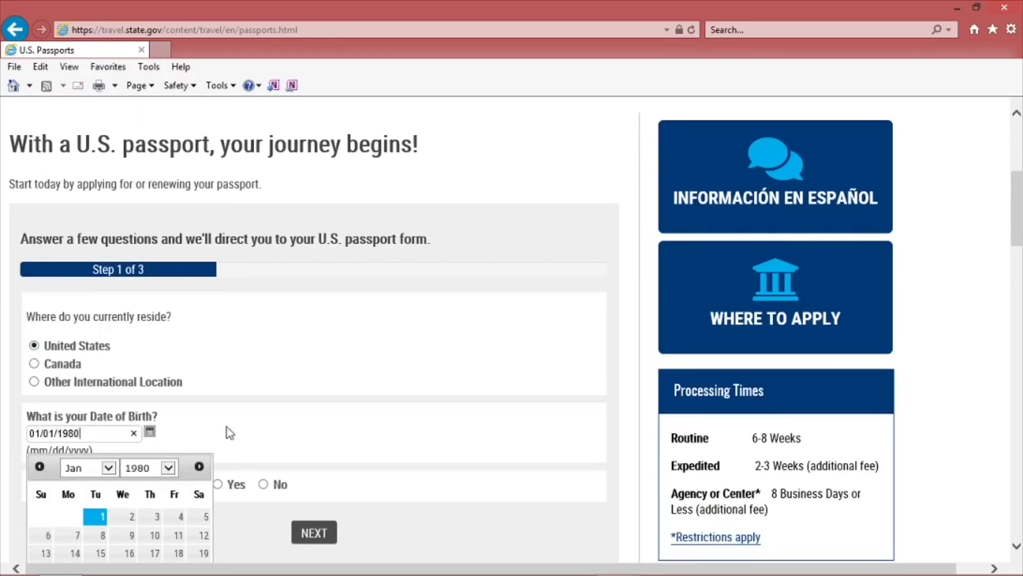
pyautogui.click(262, 485)
# Calculate the cost of a Passport Book with Standard processing and delivery: $145.00 total
pyautogui.click(313, 532)
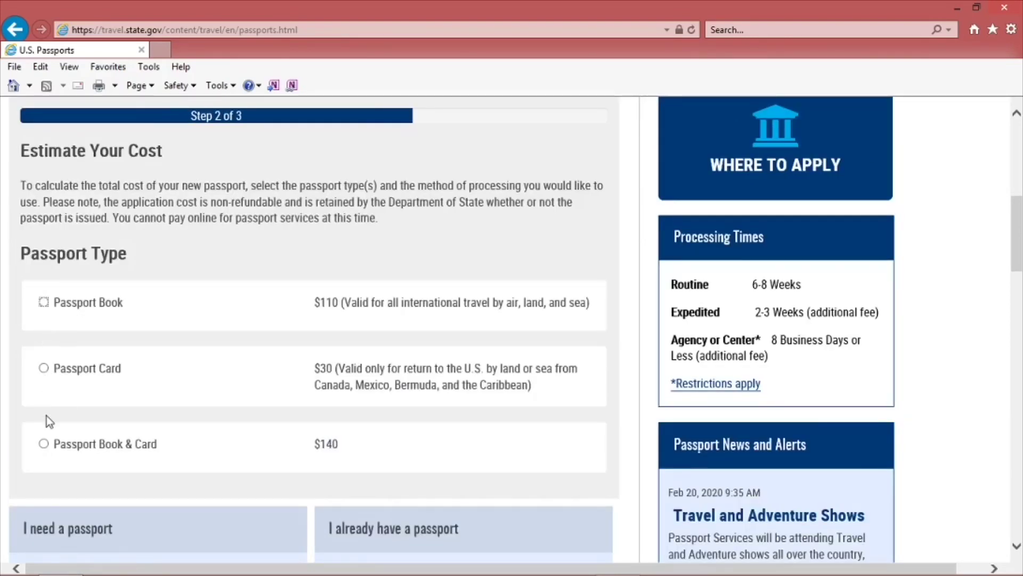
pyautogui.click(43, 302)
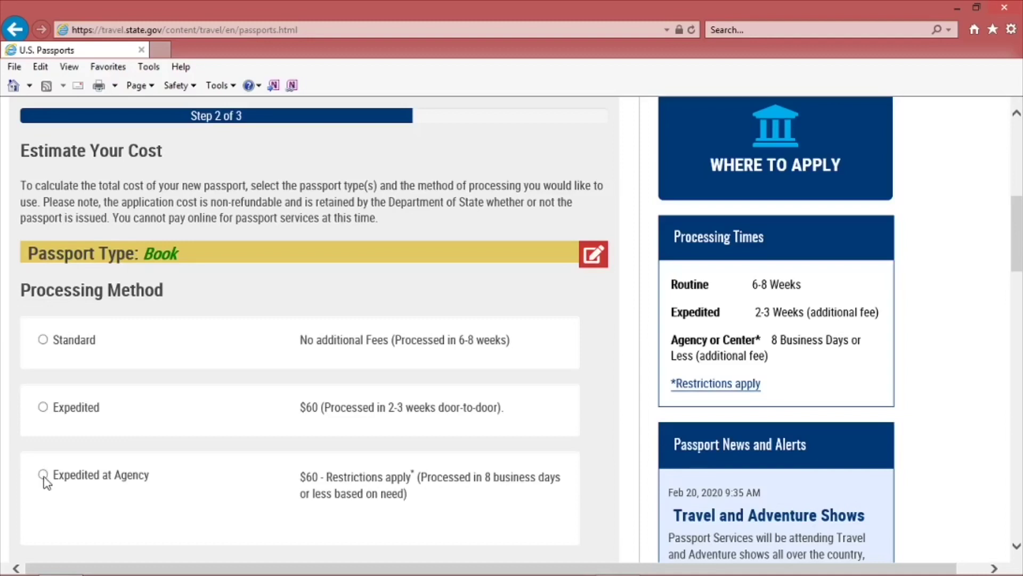
pyautogui.click(43, 341)
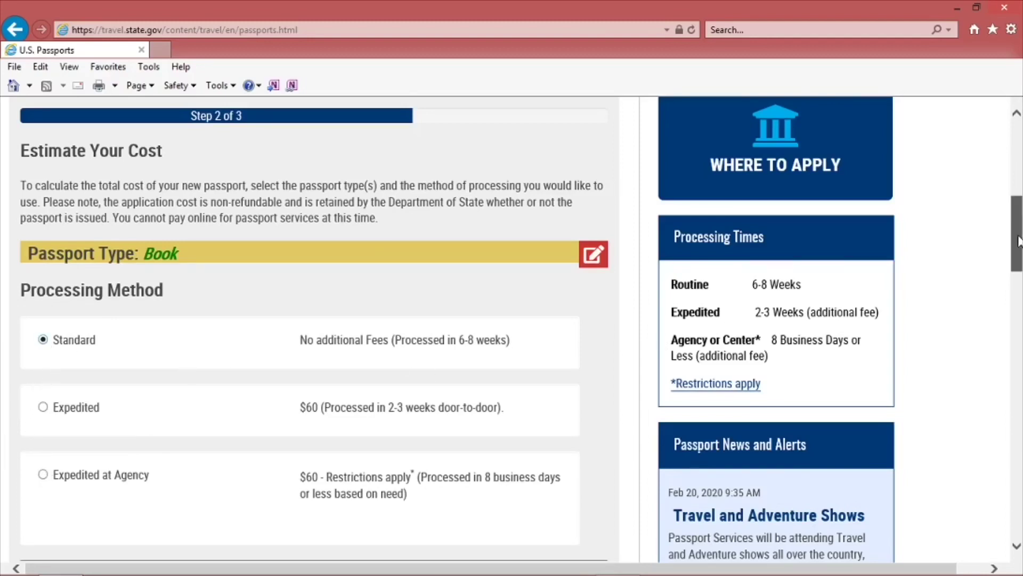
pyautogui.moveTo(1018, 241); pyautogui.dragTo(1018, 284)
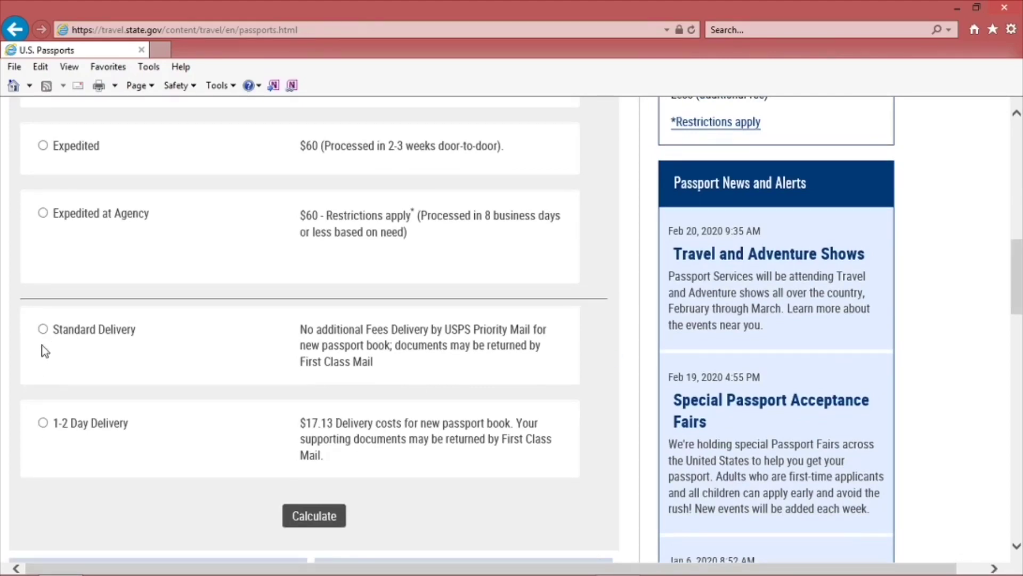
pyautogui.click(42, 329)
pyautogui.click(310, 506)
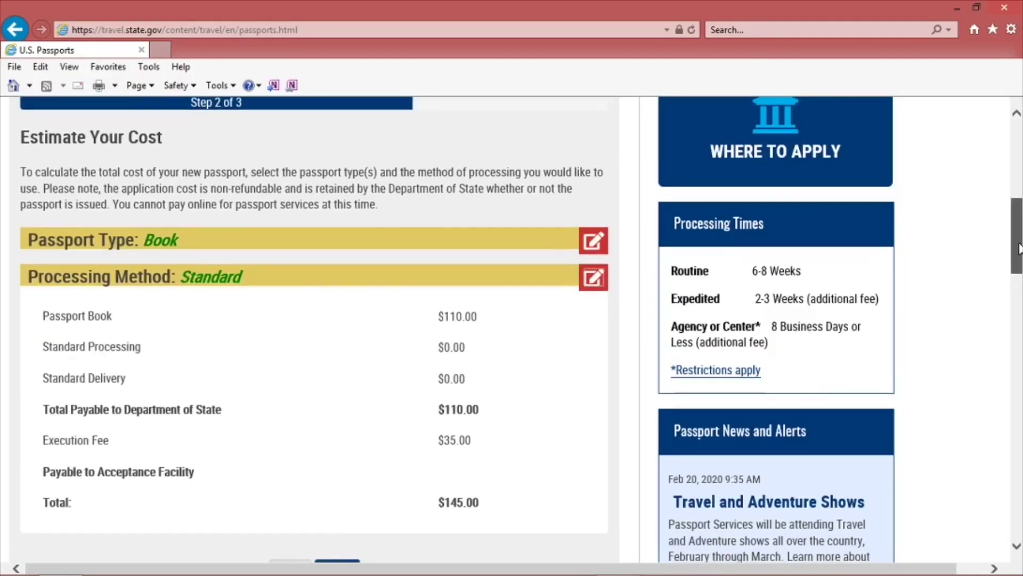
pyautogui.scroll(-1, 1019, 248)
pyautogui.scroll(1, 1019, 246)
pyautogui.moveTo(1019, 244); pyautogui.dragTo(1019, 259)
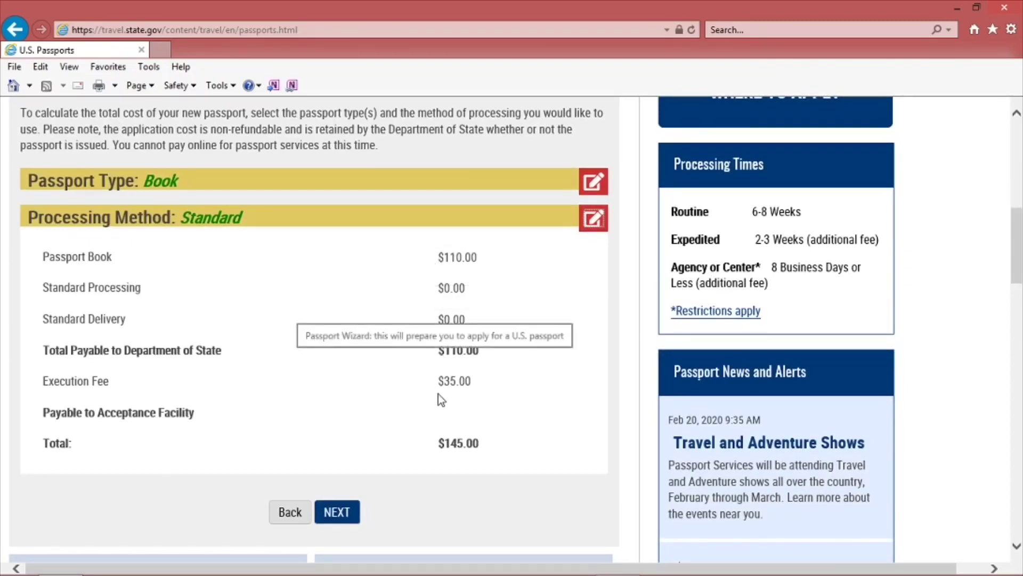
# Continue to required documents and launch the DS-11 Form Filler in a new tab
pyautogui.click(339, 513)
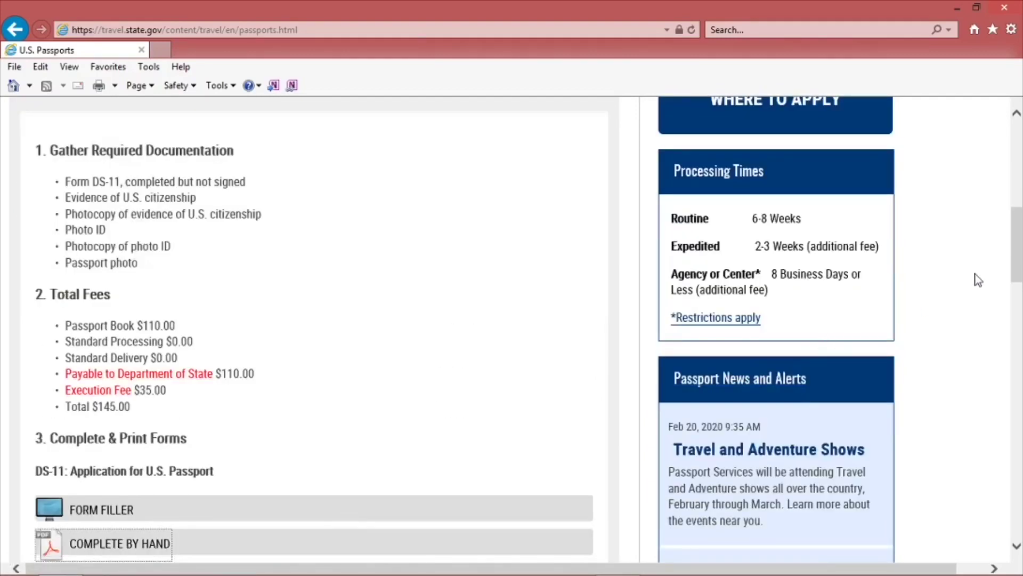
pyautogui.moveTo(1017, 260); pyautogui.dragTo(1019, 265)
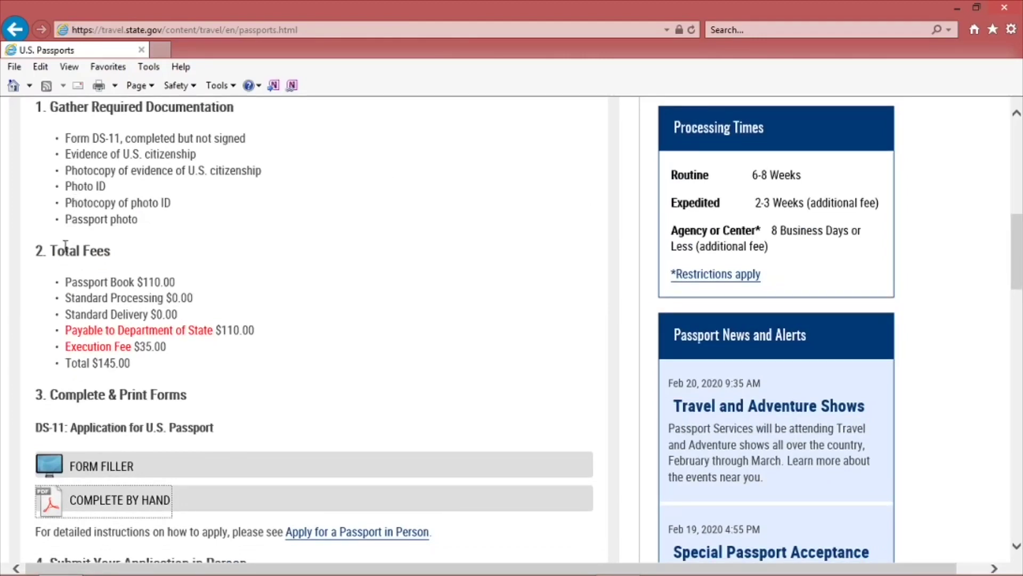
pyautogui.click(81, 471)
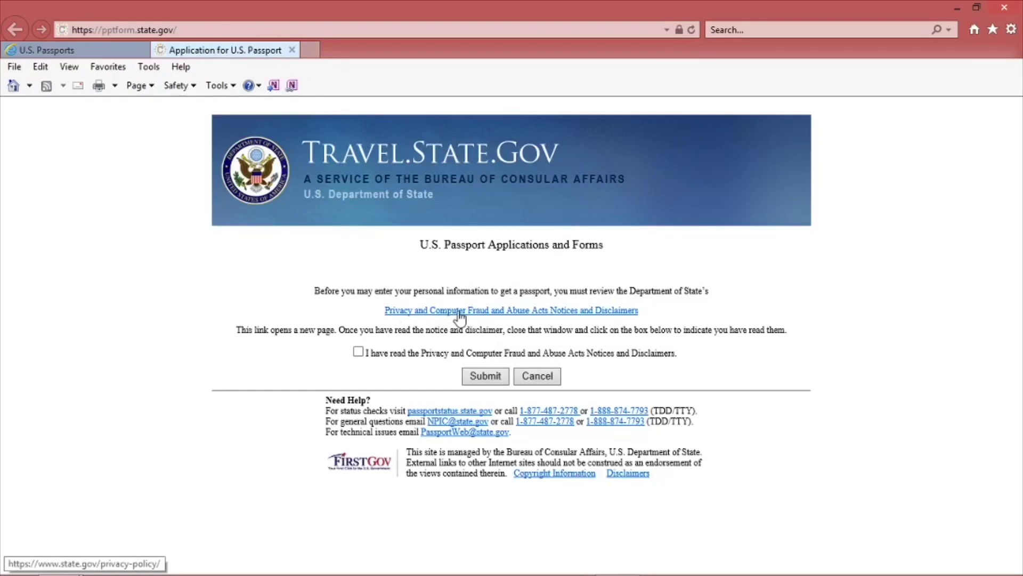
# Acknowledge the privacy notices and start the Fill Out Online and Print application
pyautogui.click(358, 352)
pyautogui.click(492, 376)
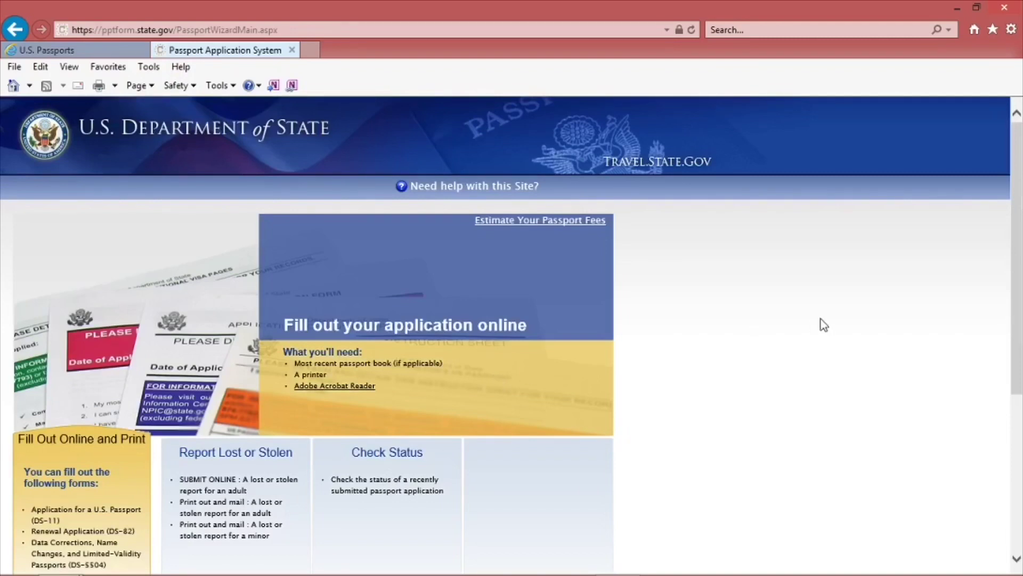
pyautogui.moveTo(1014, 281); pyautogui.dragTo(1014, 328)
pyautogui.click(86, 529)
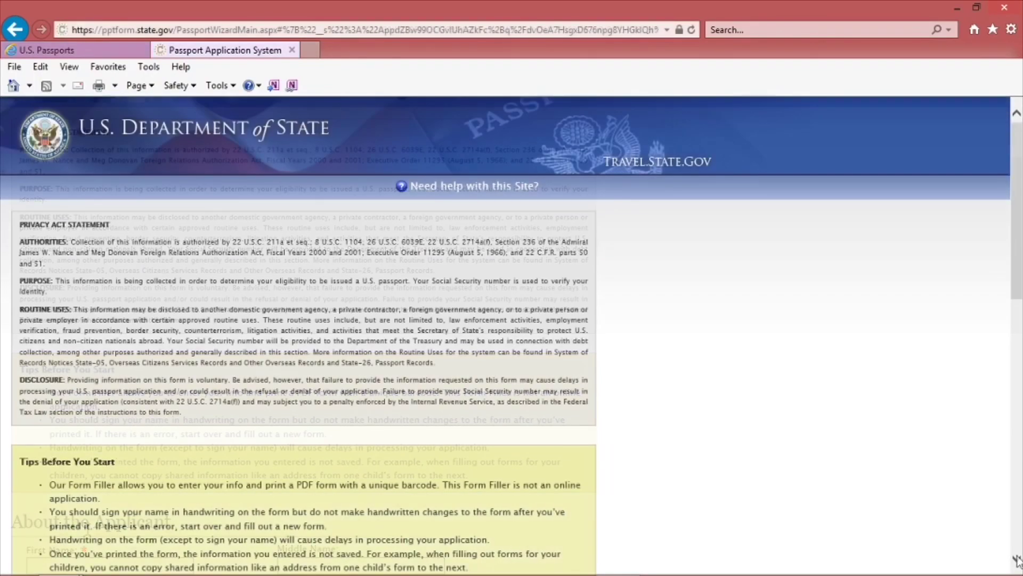
pyautogui.click(1017, 559)
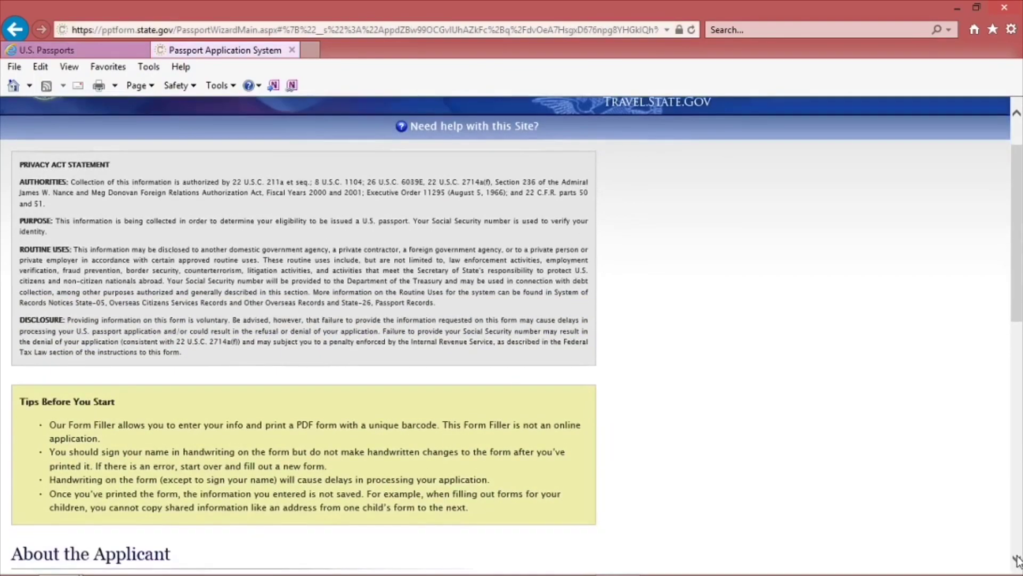
pyautogui.click(1016, 558)
pyautogui.click(1017, 558)
pyautogui.click(1017, 559)
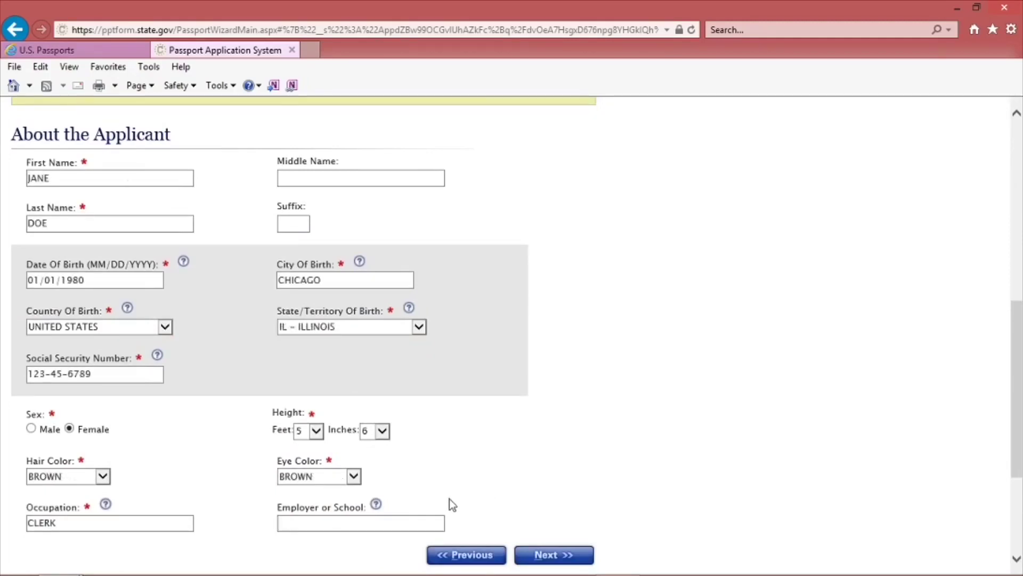
pyautogui.click(376, 505)
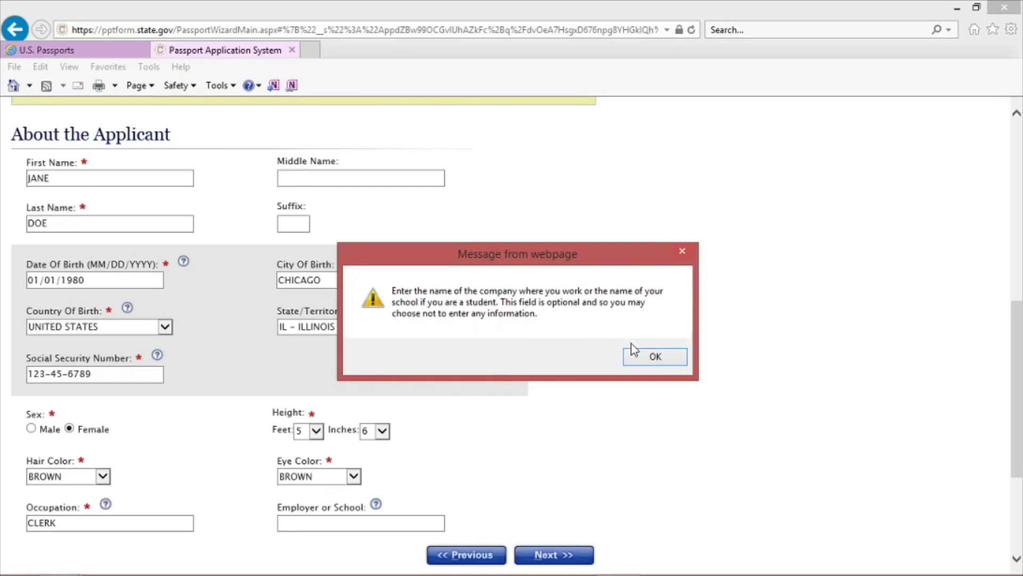
pyautogui.click(642, 361)
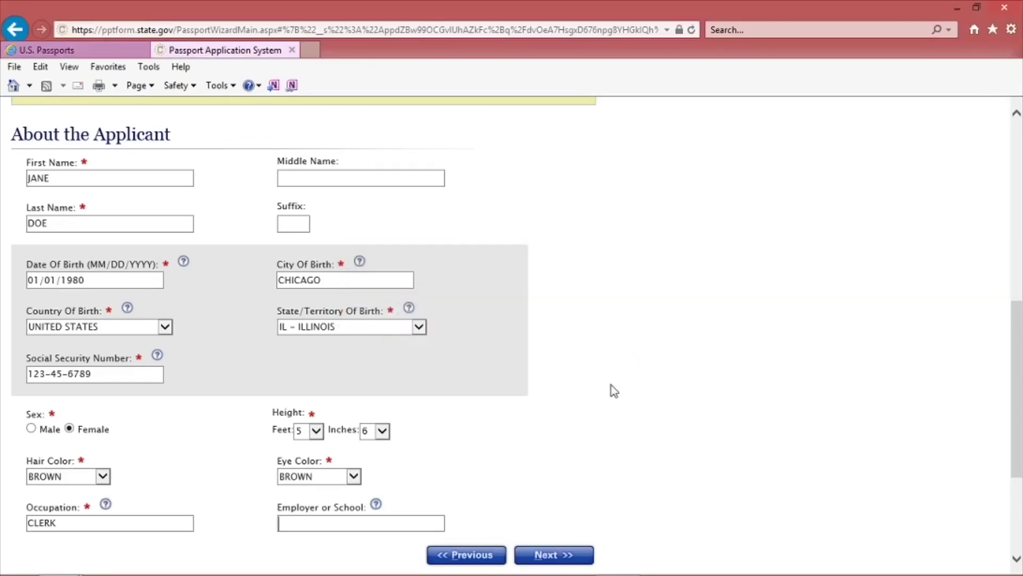
# Reach contact information, check the In Care Of explanation, and mark the address permanent
pyautogui.click(547, 556)
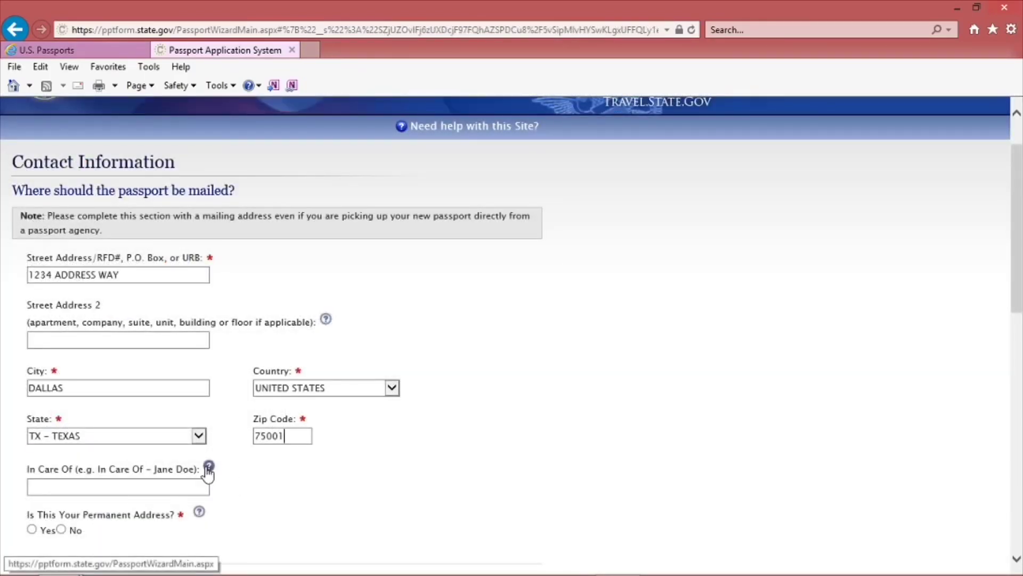
pyautogui.click(209, 468)
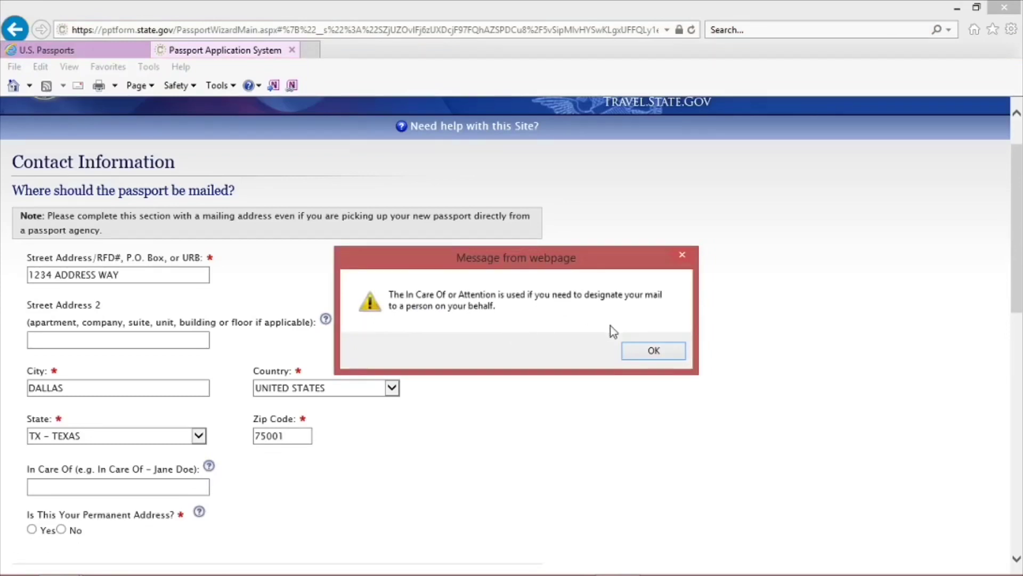
pyautogui.click(645, 352)
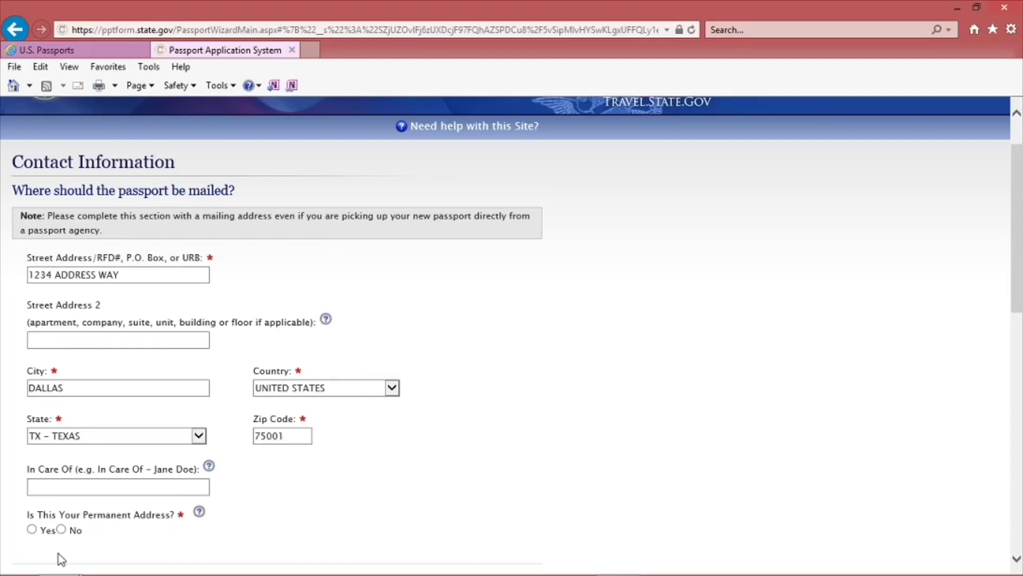
pyautogui.click(47, 530)
# Choose communication by both mail and email, then continue to Travel Plans
pyautogui.scroll(1, 142, 535)
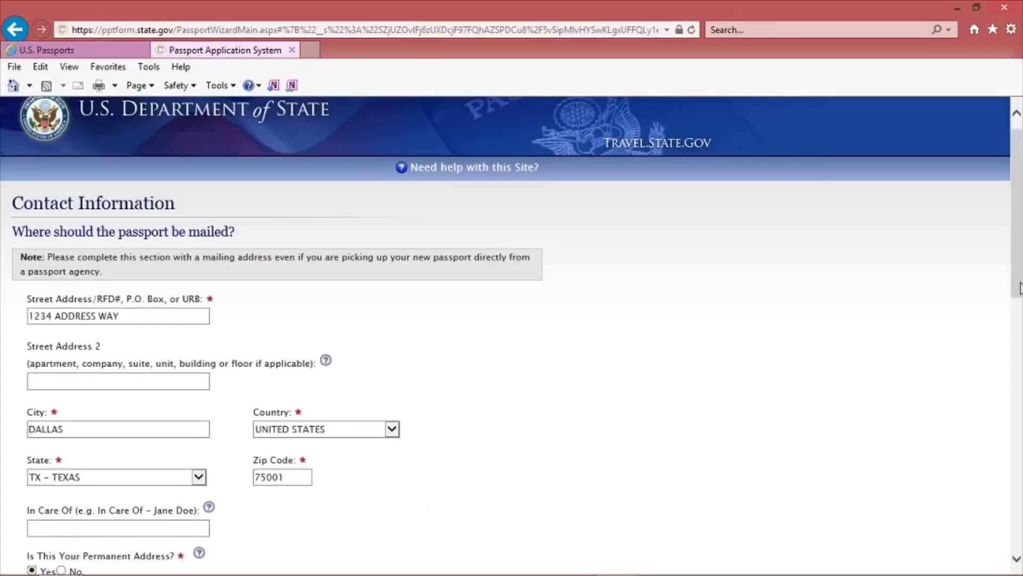
pyautogui.moveTo(1019, 287); pyautogui.dragTo(1019, 453)
pyautogui.click(185, 219)
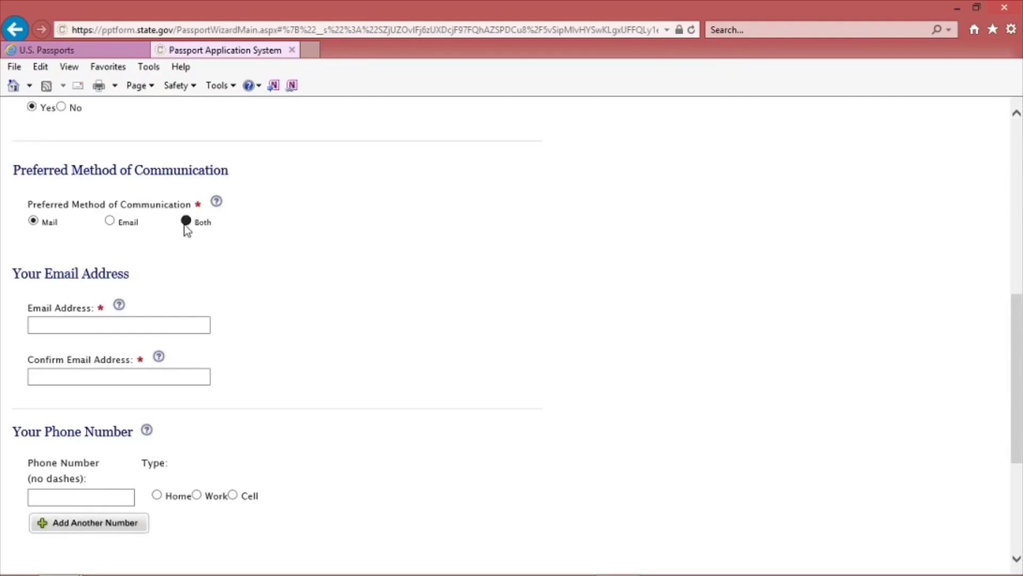
pyautogui.scroll(5, 188, 230)
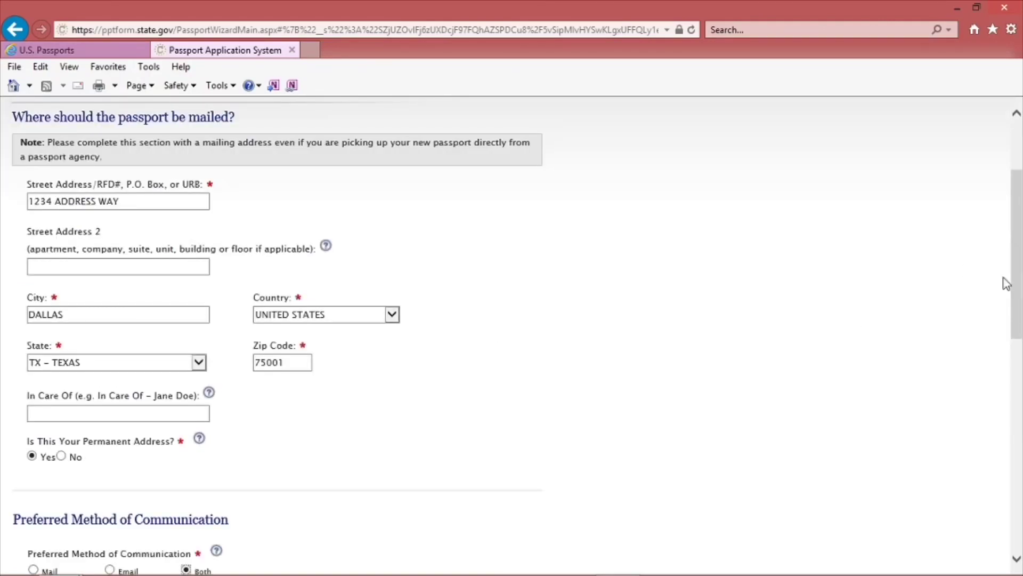
pyautogui.moveTo(1020, 282); pyautogui.dragTo(1021, 416)
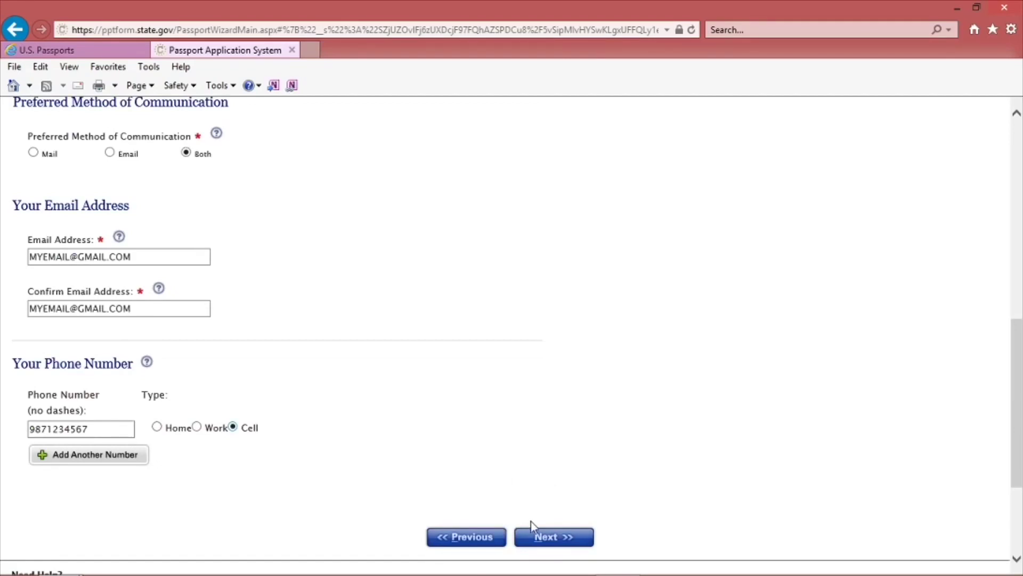
pyautogui.click(535, 538)
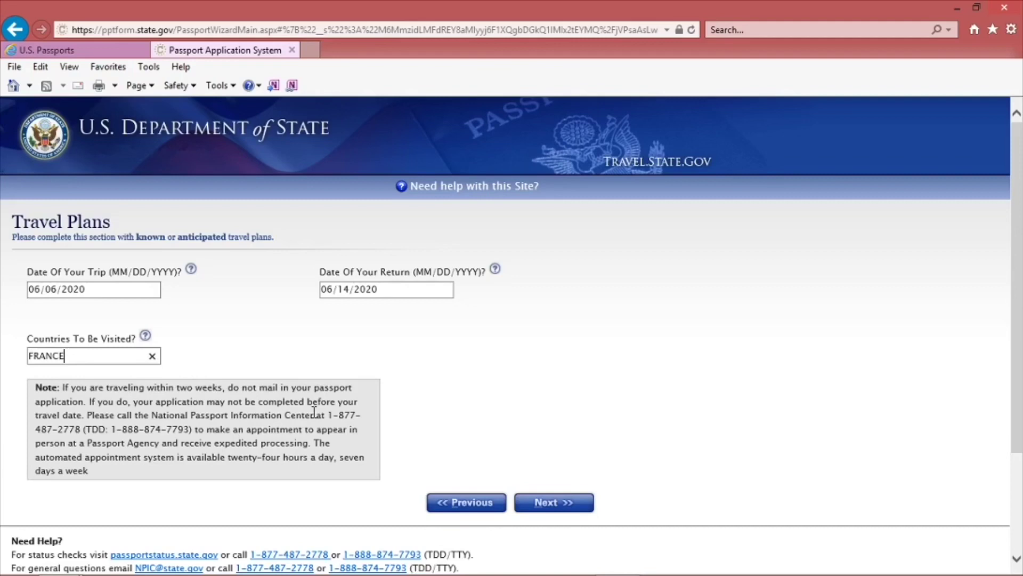
# Save the June 2020 FRANCE trip and emergency contact, and indicate no previous passport
pyautogui.click(544, 506)
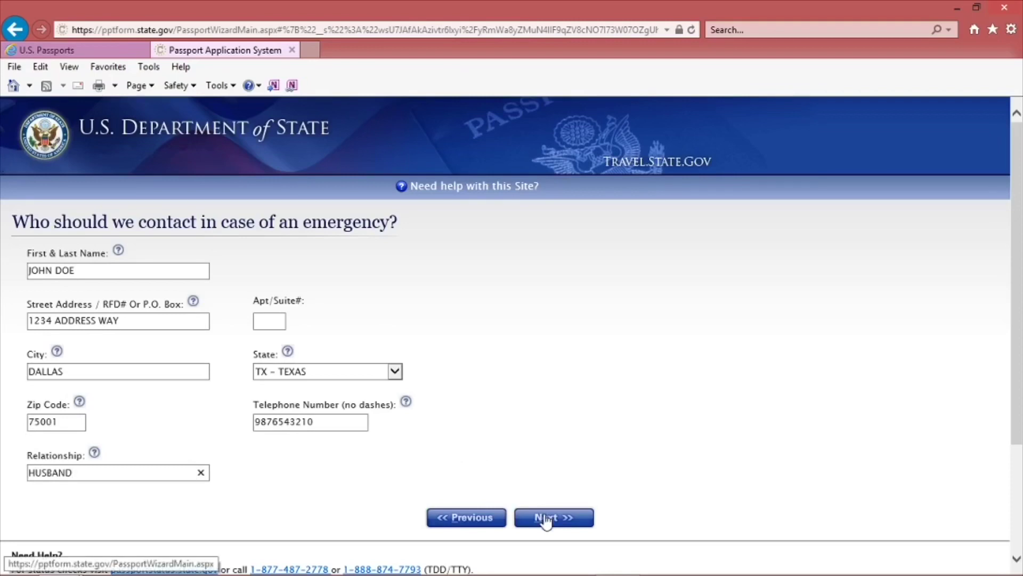
pyautogui.click(545, 517)
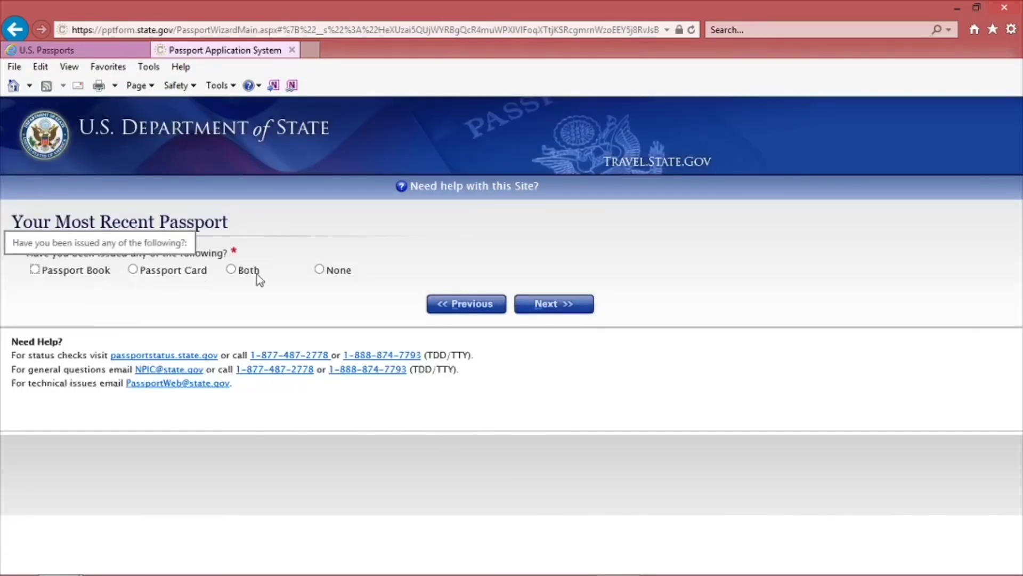
pyautogui.click(321, 273)
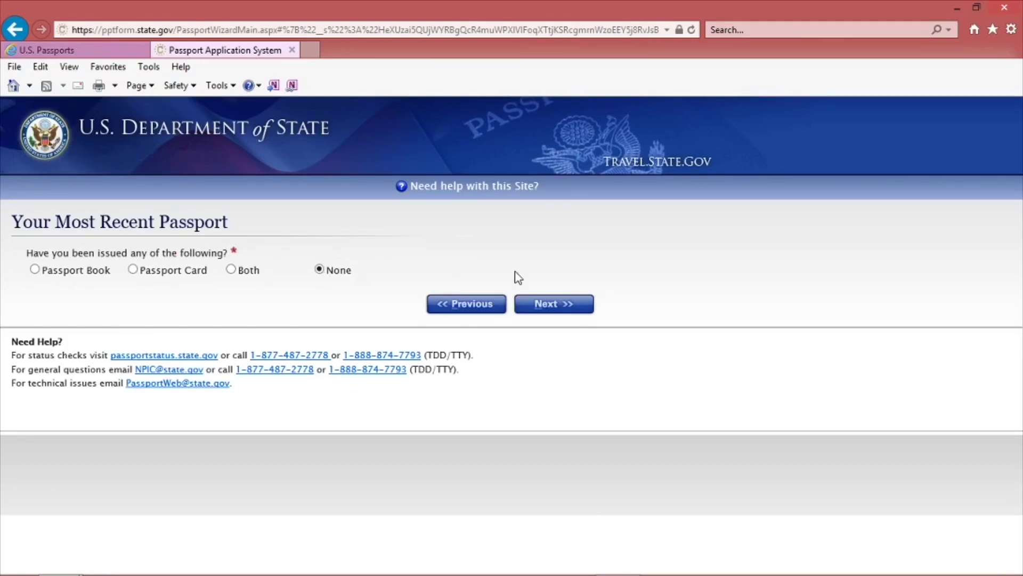
pyautogui.click(539, 304)
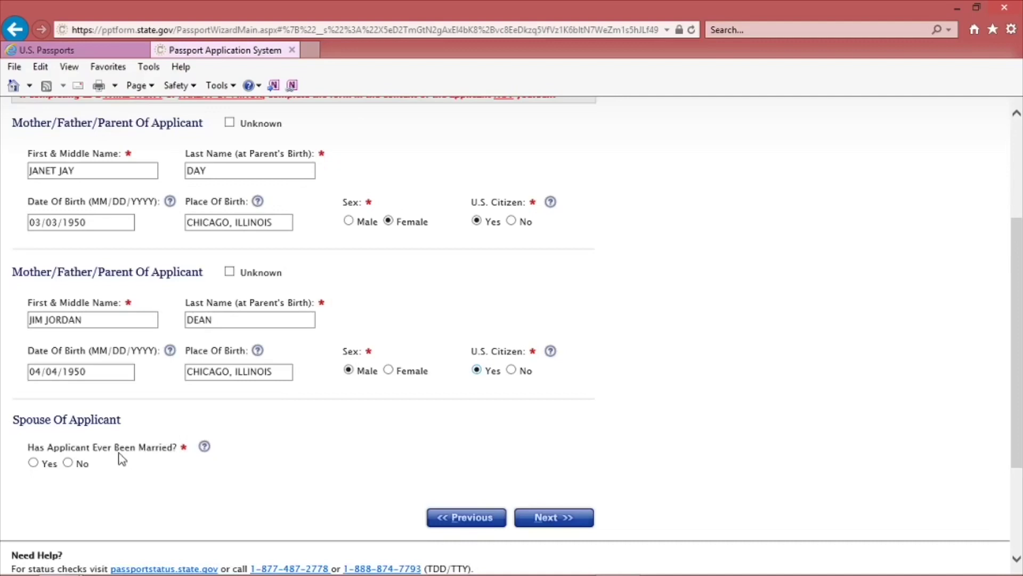
# Mark the applicant as married with spouse details and never widowed or divorced
pyautogui.click(33, 463)
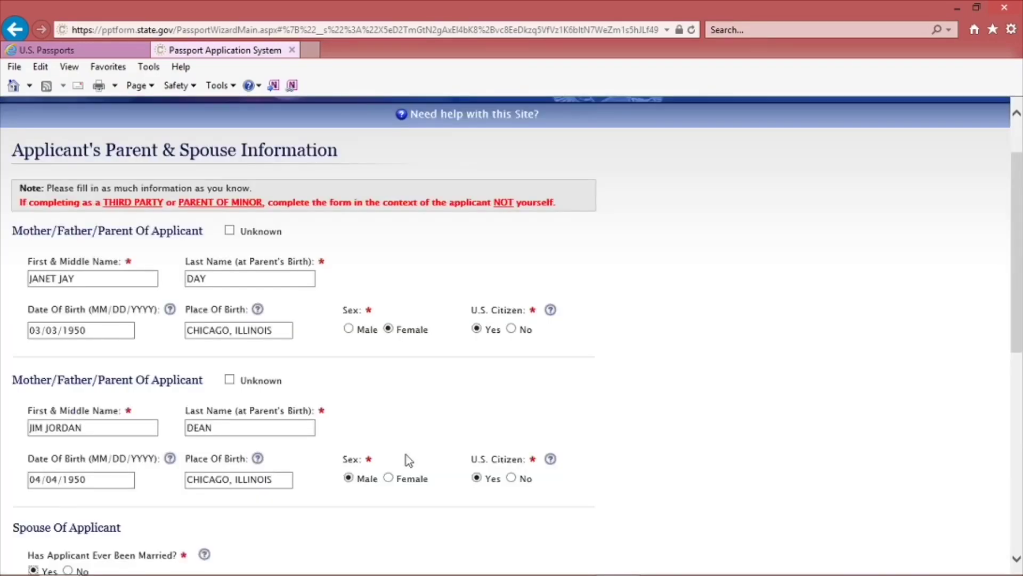
pyautogui.click(1017, 562)
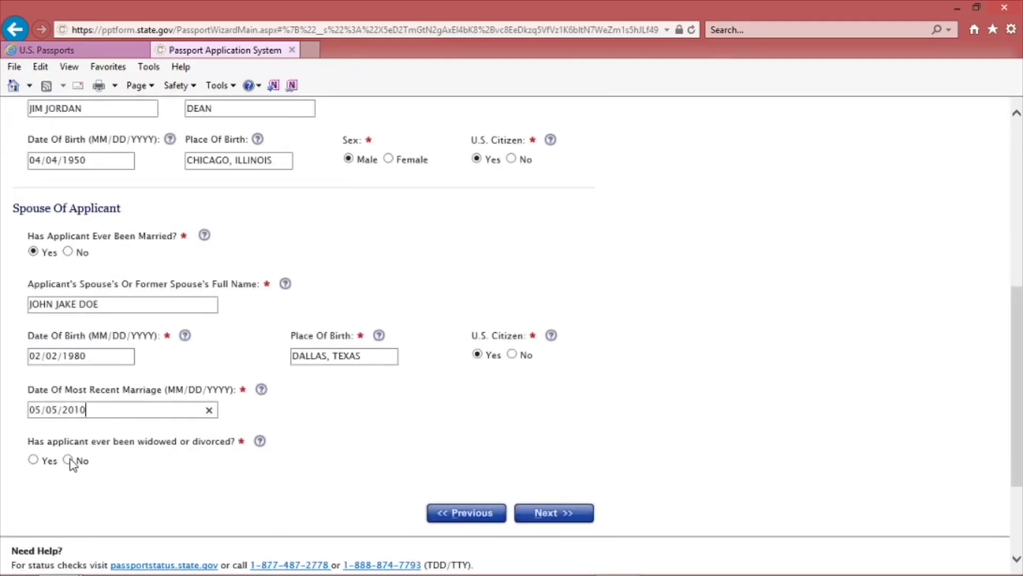
pyautogui.click(67, 460)
pyautogui.click(1016, 560)
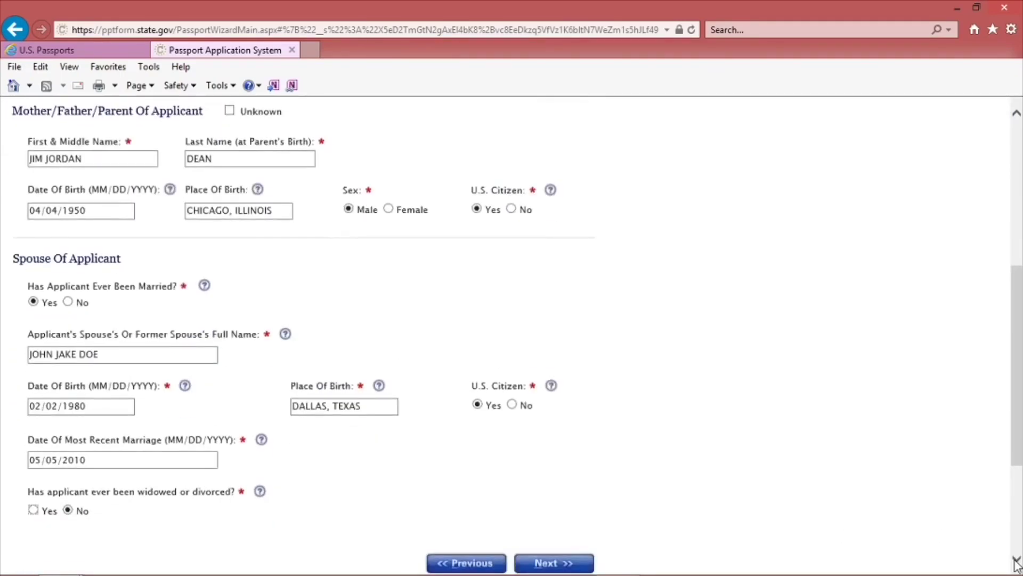
pyautogui.click(1016, 559)
# Move to the Other Names page and view, then dismiss, its help explanation
pyautogui.click(562, 445)
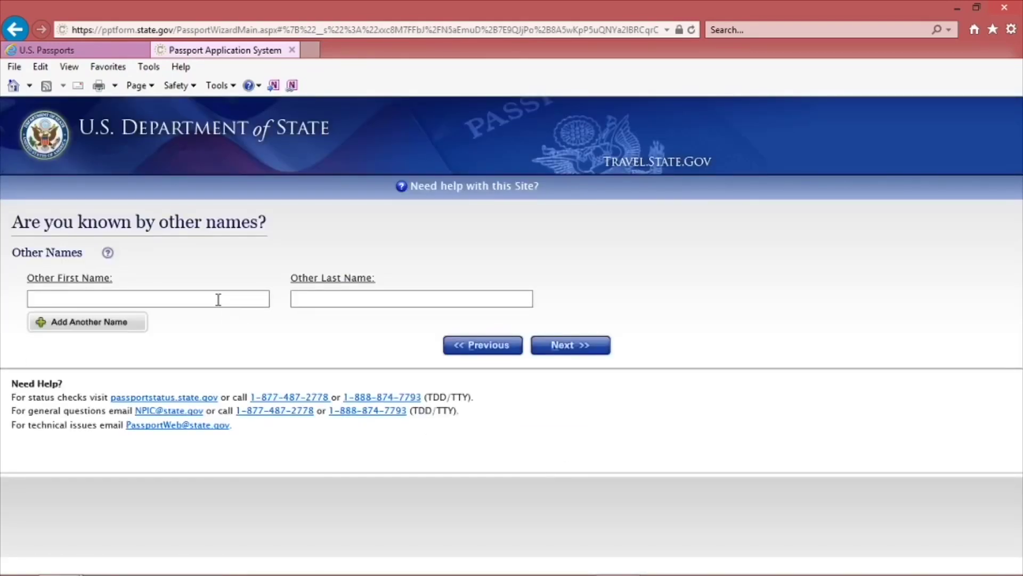
pyautogui.click(108, 253)
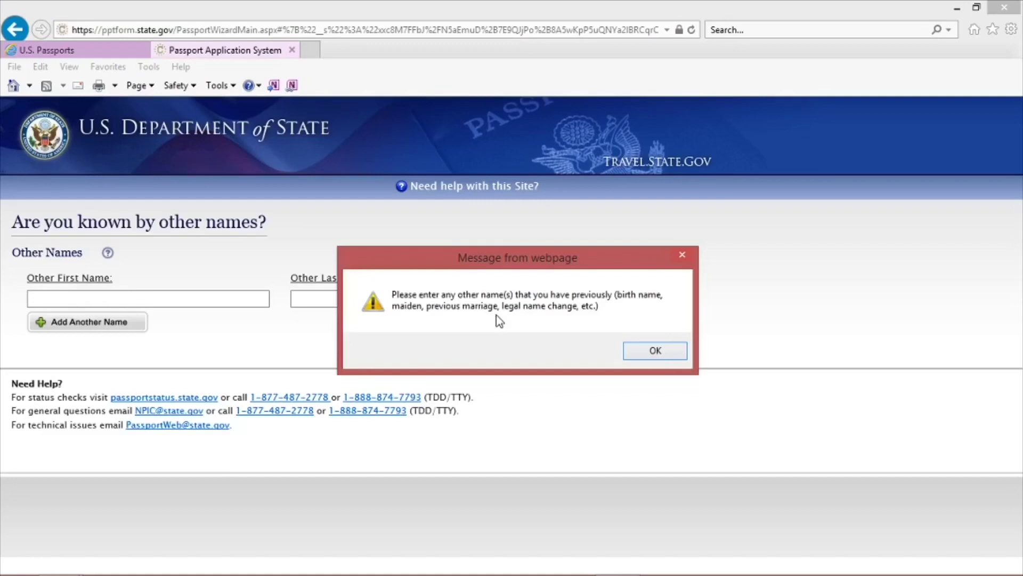
pyautogui.click(630, 349)
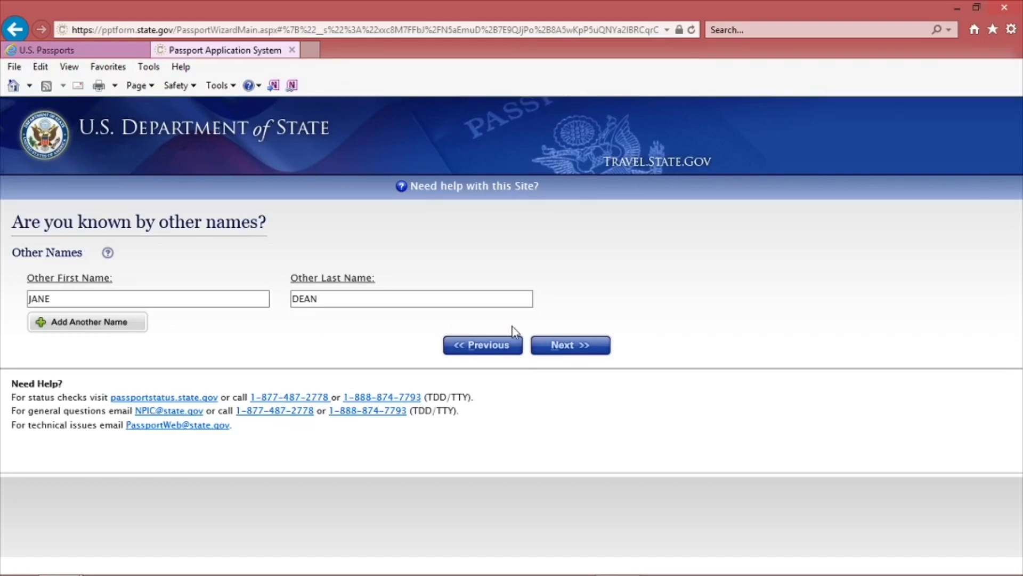
# Open the Personal Application Review page and scroll through every summarized section
pyautogui.click(555, 346)
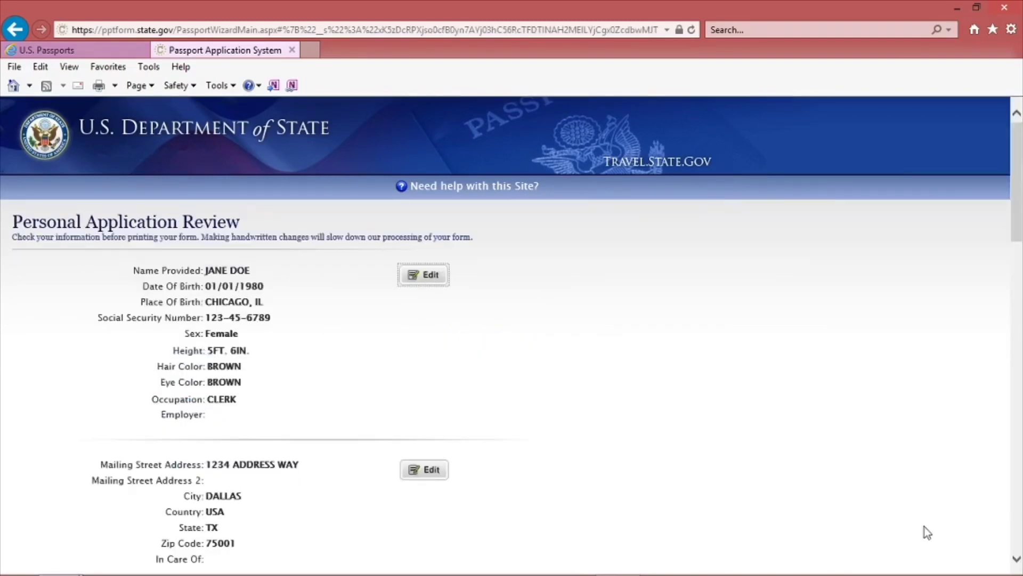
pyautogui.click(1016, 561)
pyautogui.click(1017, 561)
pyautogui.scroll(-5, 1017, 561)
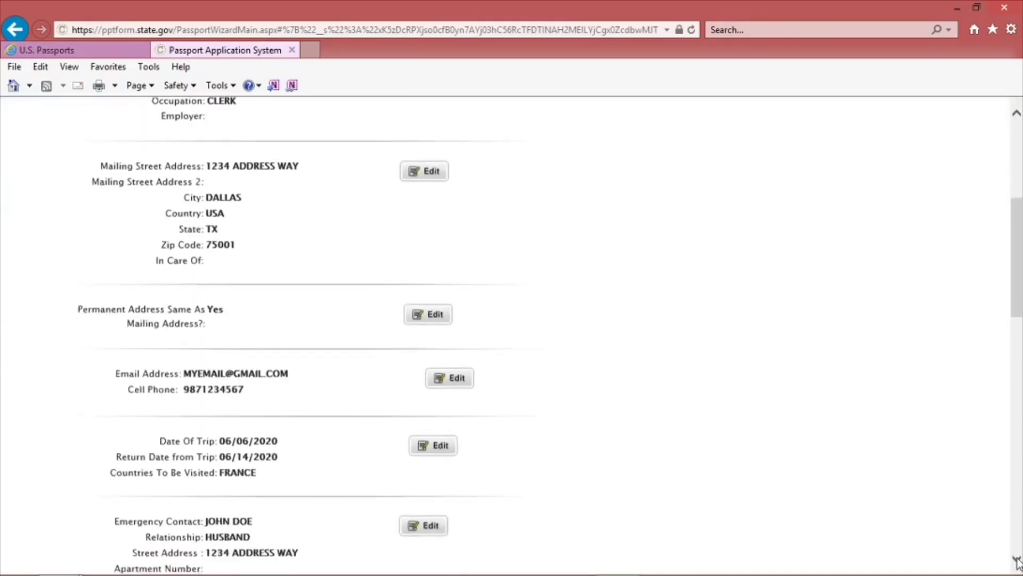
pyautogui.scroll(-4, 1017, 561)
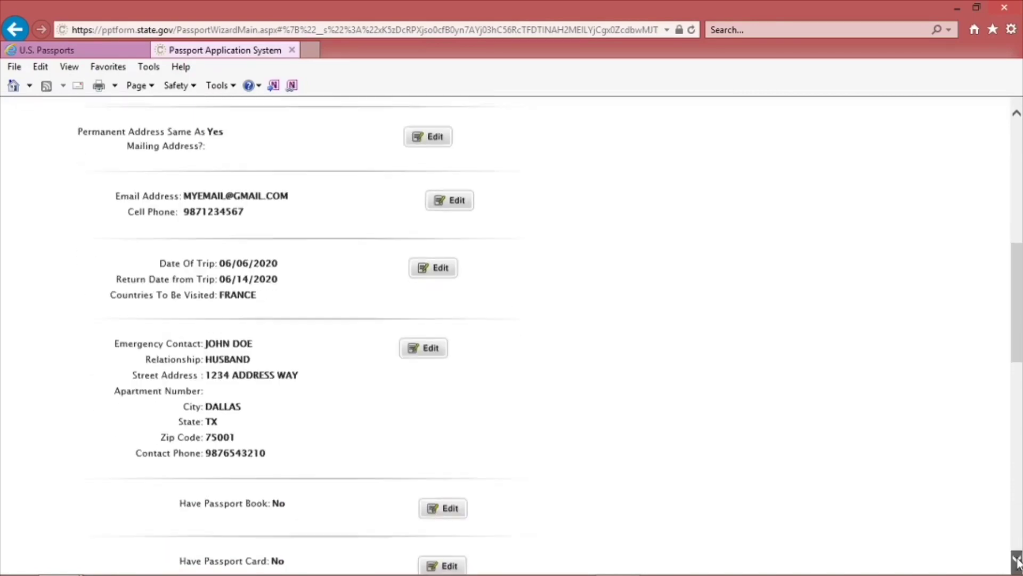
pyautogui.scroll(-7, 1017, 560)
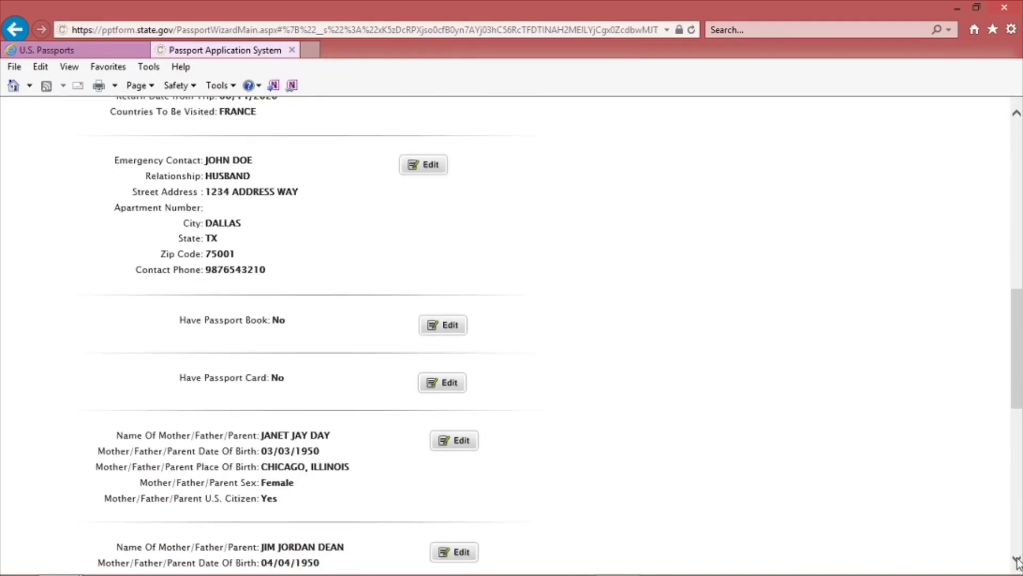
pyautogui.scroll(-5, 1017, 560)
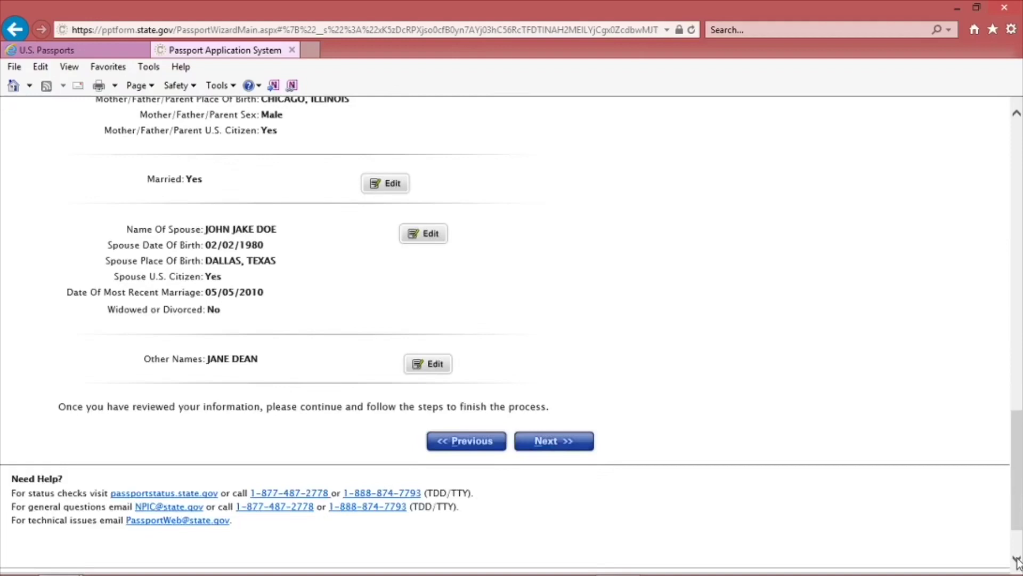
# Compare Card and Book & Card, then select Passport Book ($110) without the 52-page option
pyautogui.click(564, 453)
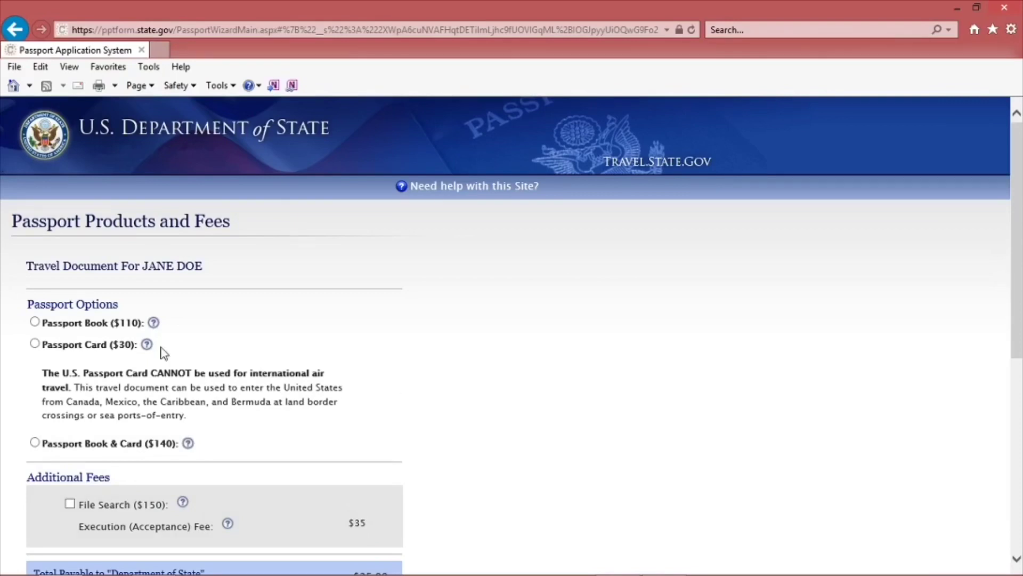
pyautogui.click(35, 322)
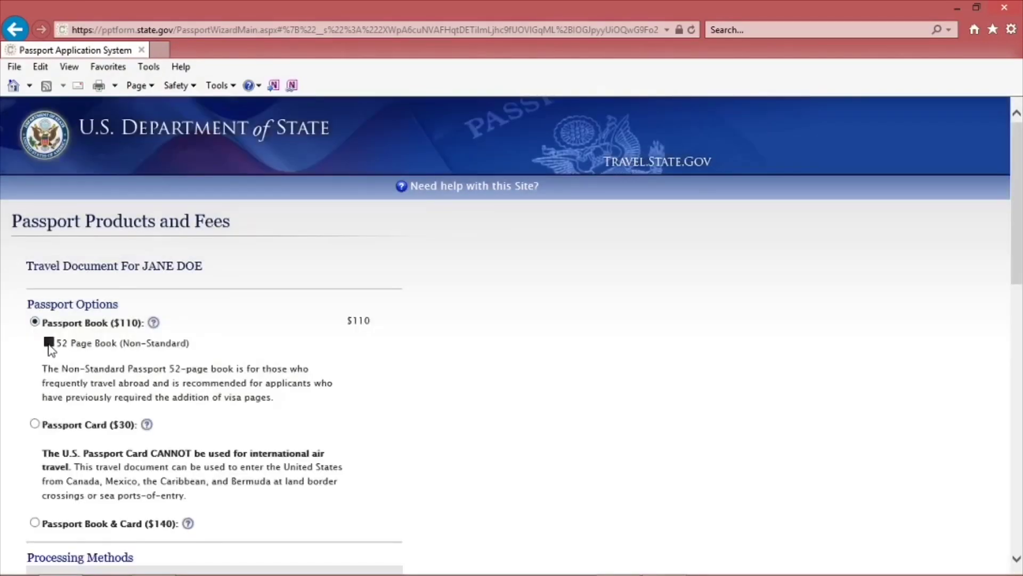
pyautogui.click(34, 425)
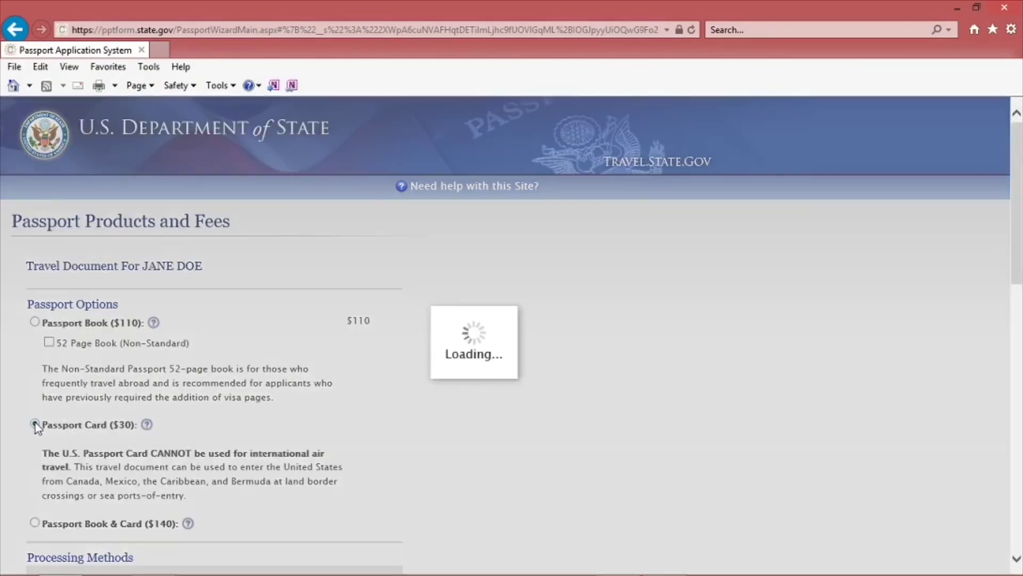
pyautogui.click(35, 443)
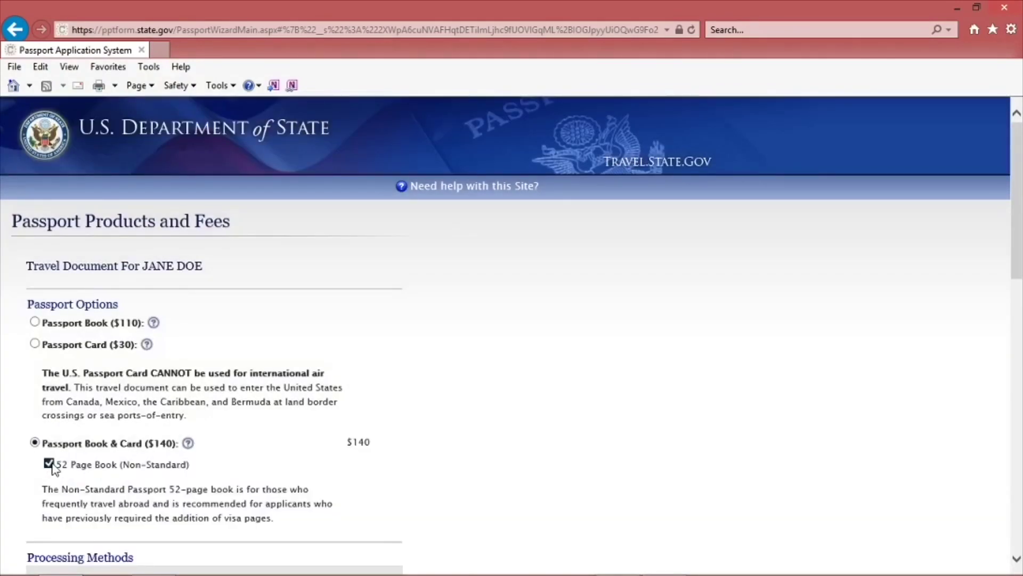
pyautogui.click(49, 464)
pyautogui.click(35, 322)
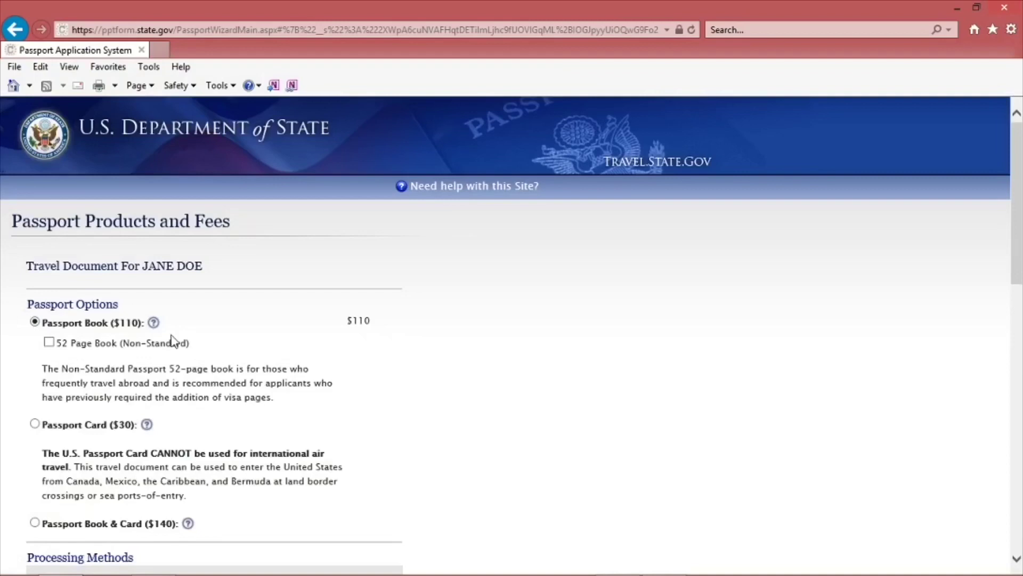
pyautogui.moveTo(1019, 241); pyautogui.dragTo(1020, 334)
pyautogui.scroll(-3, 1019, 325)
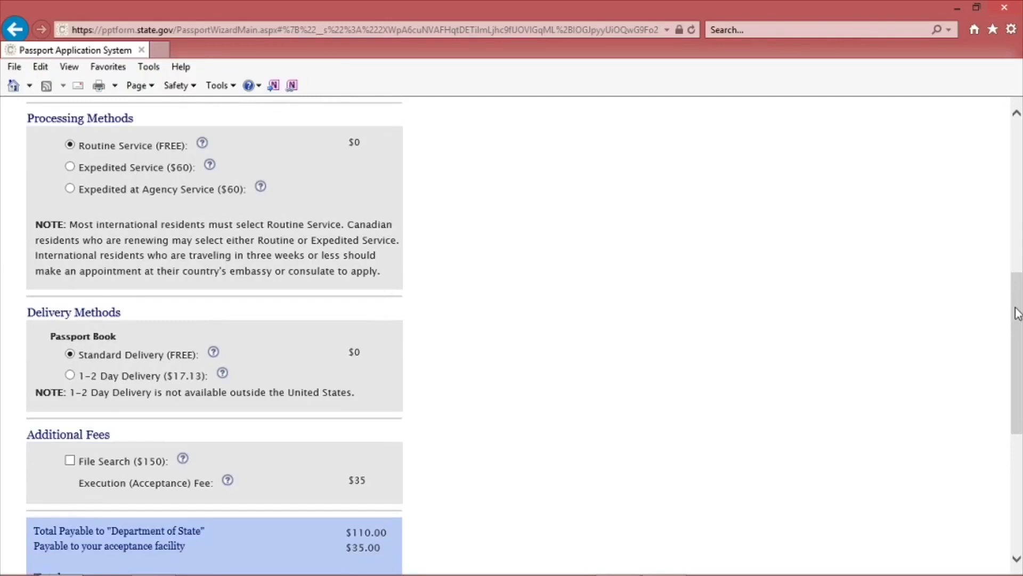
pyautogui.click(70, 166)
pyautogui.click(70, 189)
pyautogui.click(70, 375)
pyautogui.click(70, 354)
pyautogui.click(69, 461)
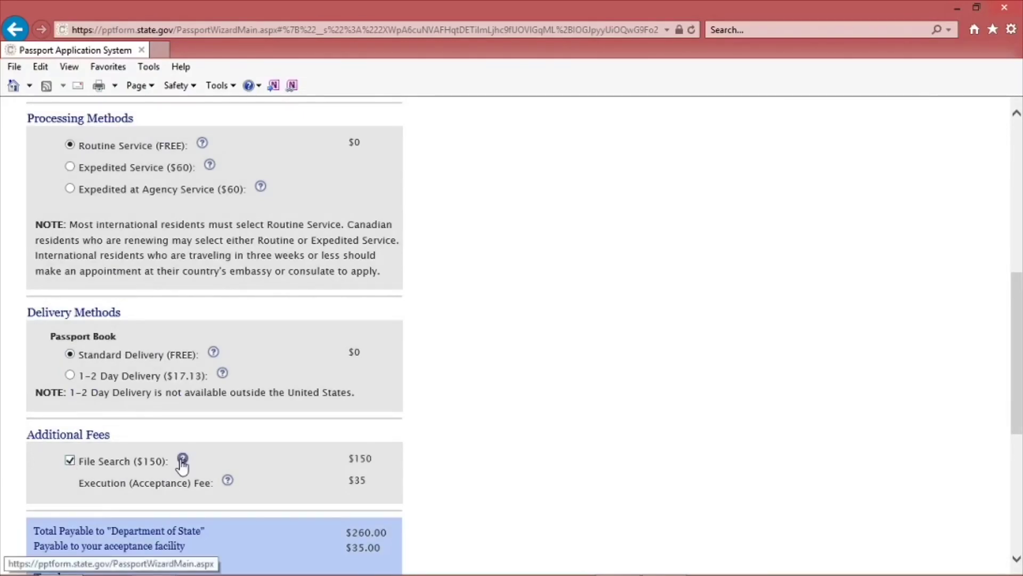
pyautogui.click(182, 460)
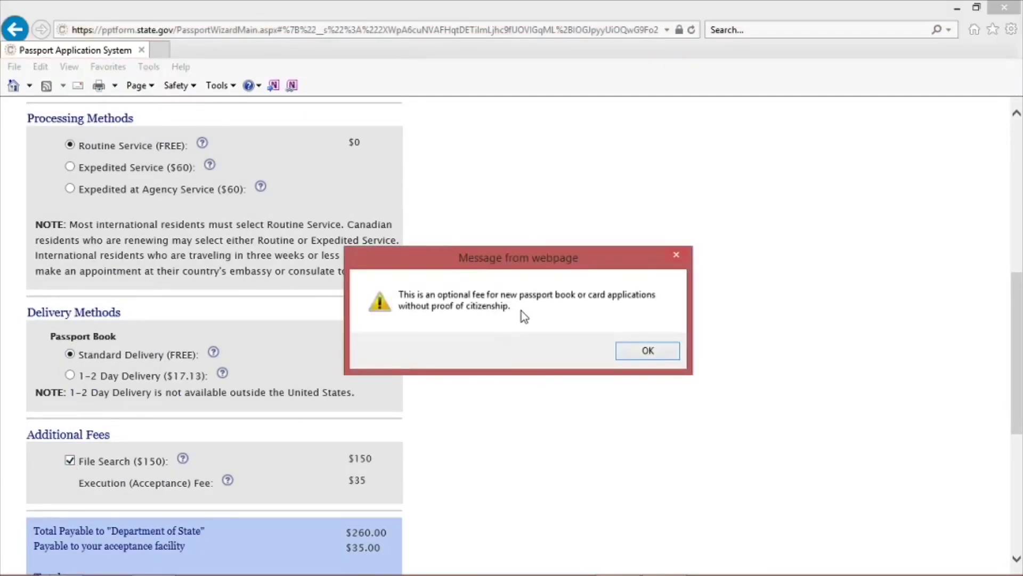
pyautogui.click(647, 350)
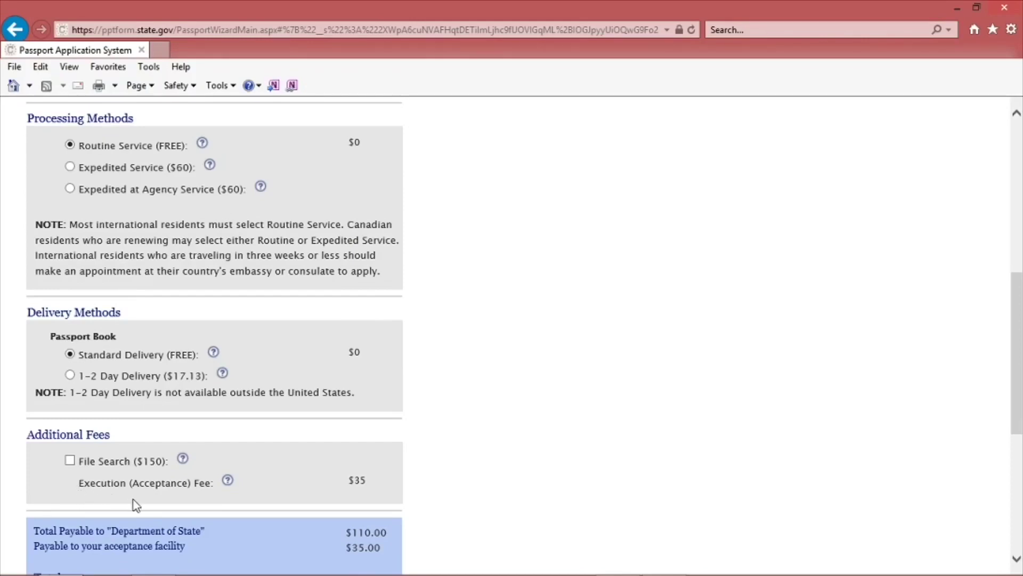
pyautogui.click(228, 482)
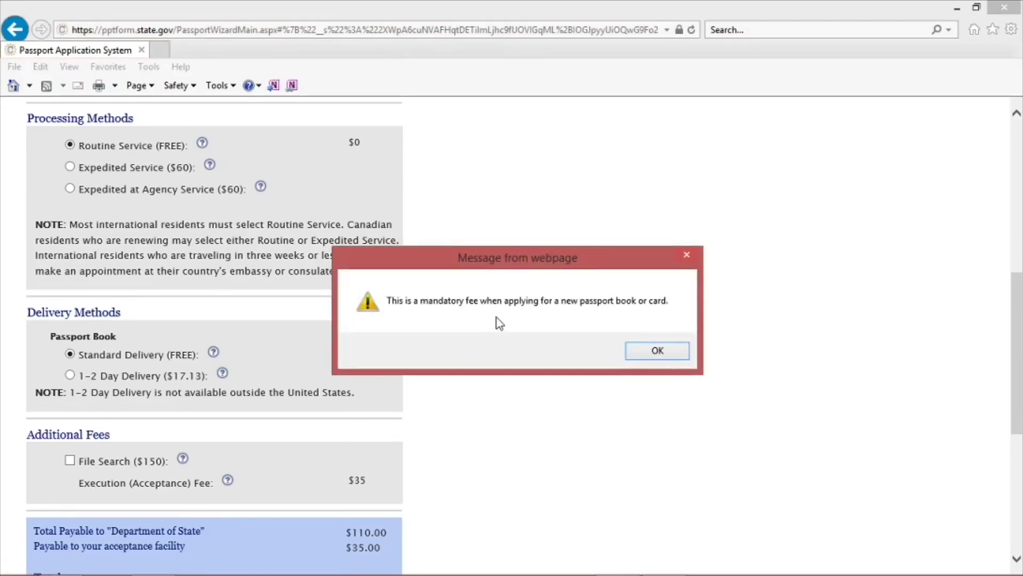
pyautogui.click(641, 348)
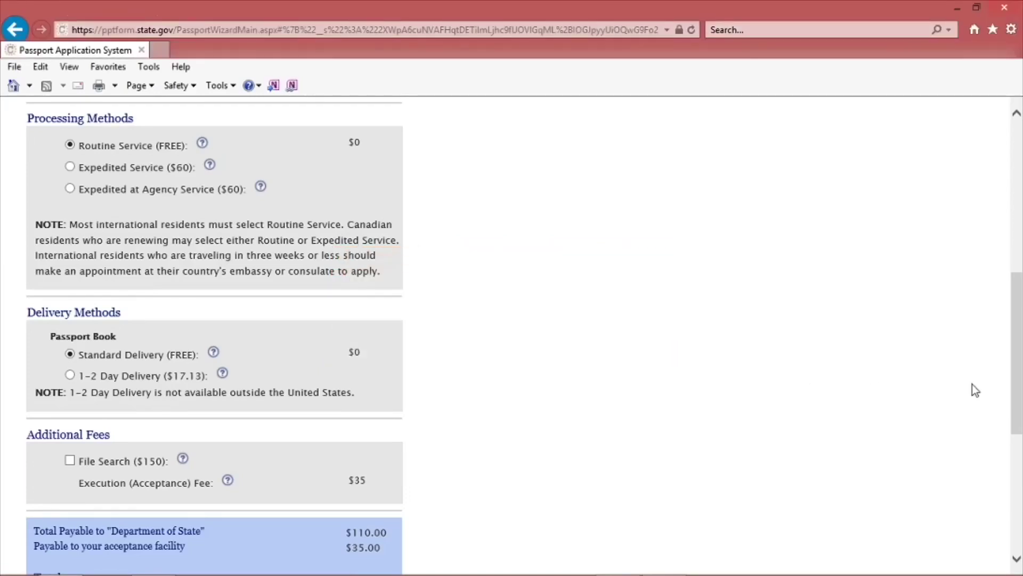
pyautogui.moveTo(1018, 379); pyautogui.dragTo(1019, 437)
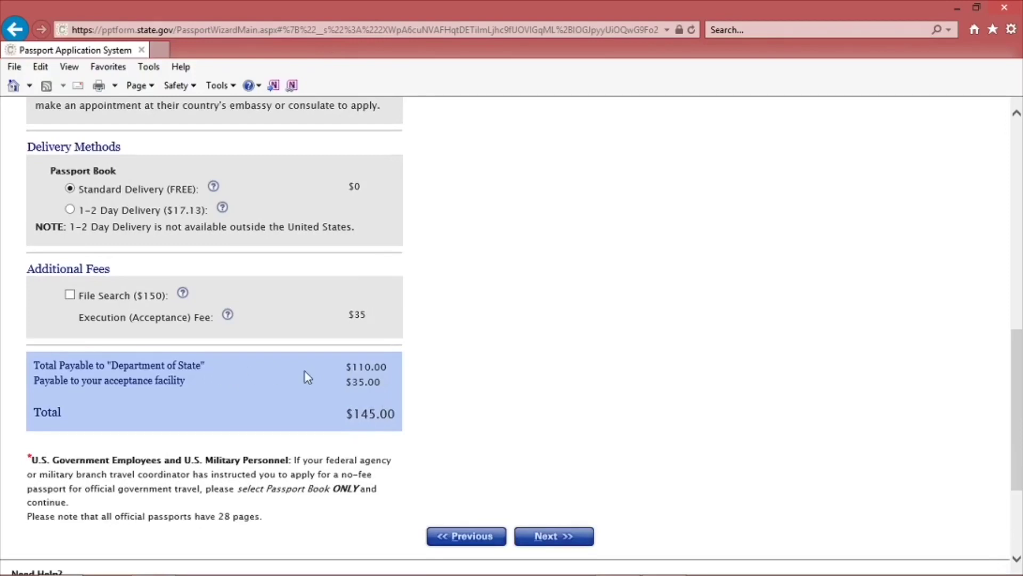
# Continue to the submission instructions and read through the what-to-submit and proof-of-citizenship sections
pyautogui.click(544, 537)
pyautogui.click(1017, 559)
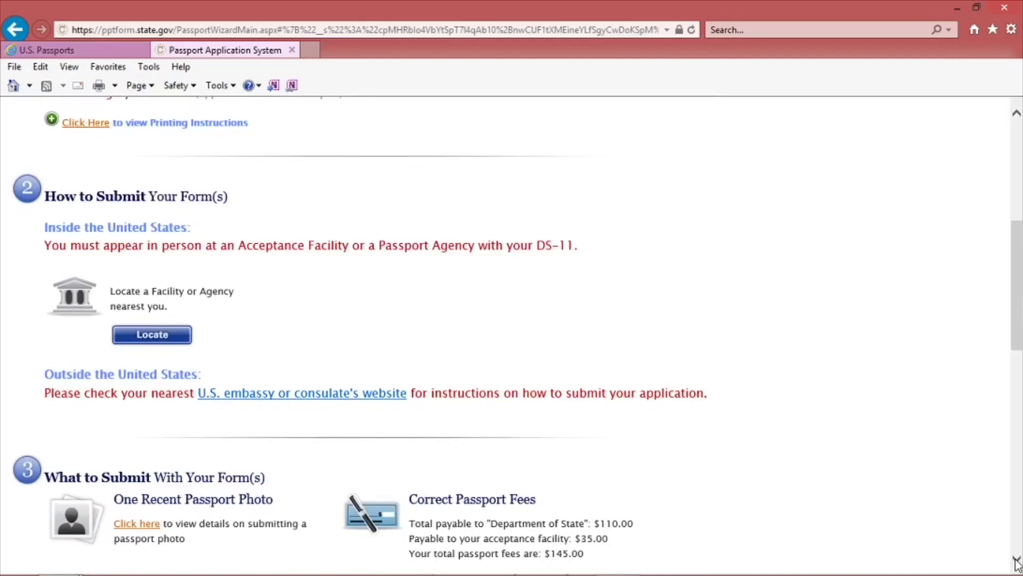
pyautogui.click(1017, 559)
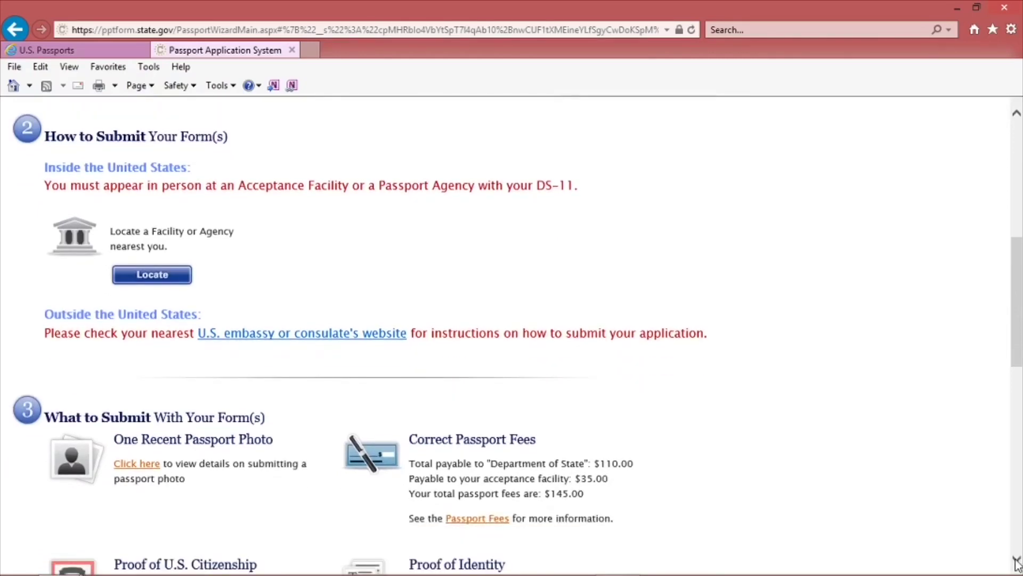
pyautogui.click(1017, 559)
pyautogui.click(1017, 559)
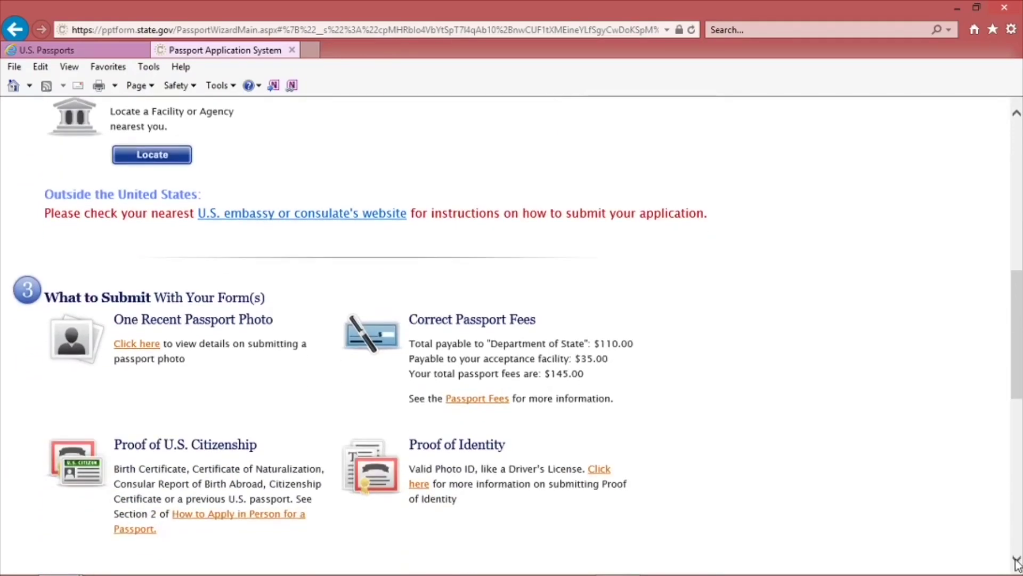
# Reach the acknowledgement and form options, then create the DS11_Complete.pdf form
pyautogui.click(1017, 558)
pyautogui.click(1016, 559)
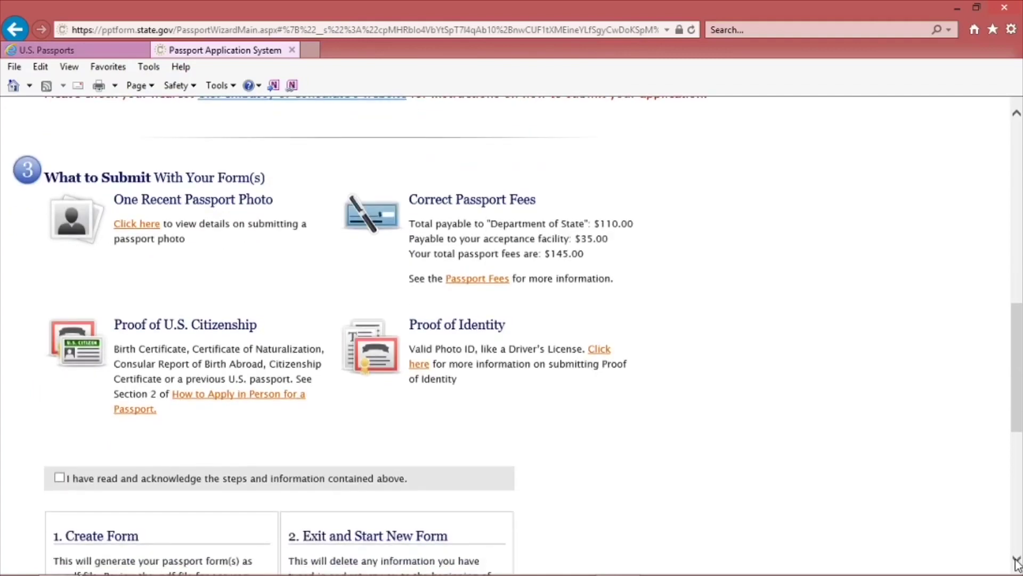
pyautogui.click(1017, 558)
pyautogui.click(1017, 558)
pyautogui.click(1017, 559)
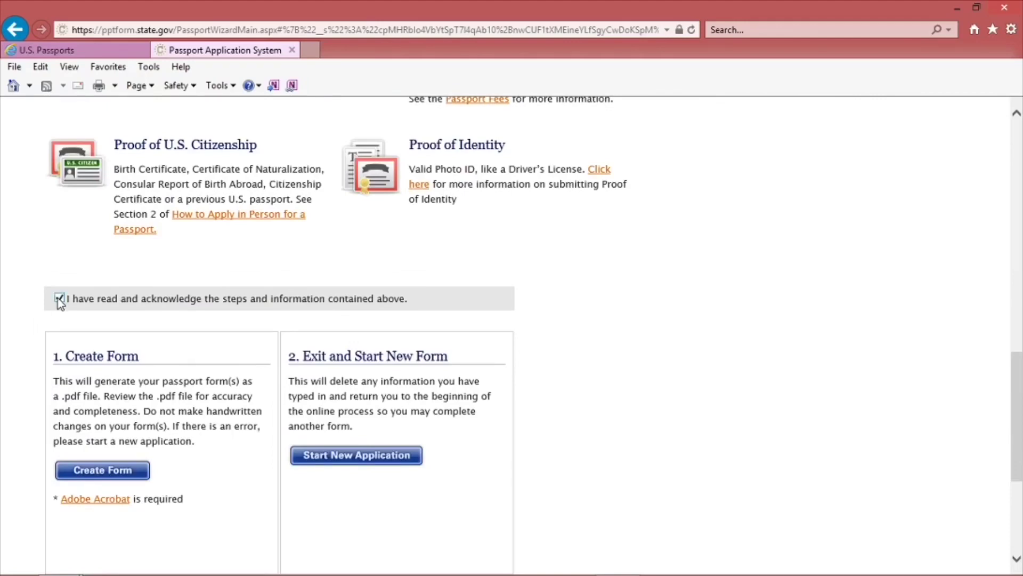
pyautogui.click(106, 472)
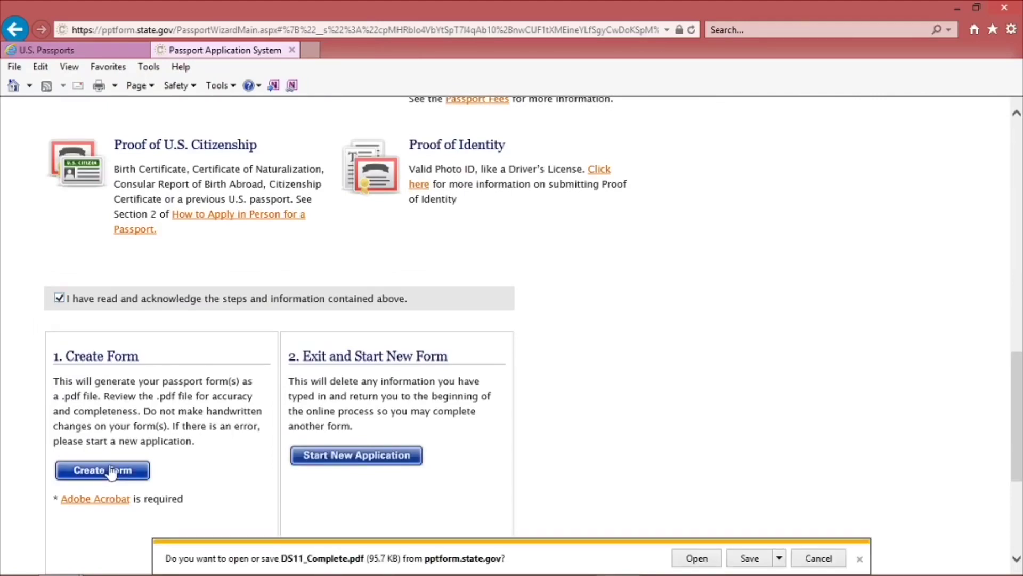
# Open DS11_Complete (4).pdf, scroll to page 6 and select the issuing-office-only heading text
pyautogui.click(685, 557)
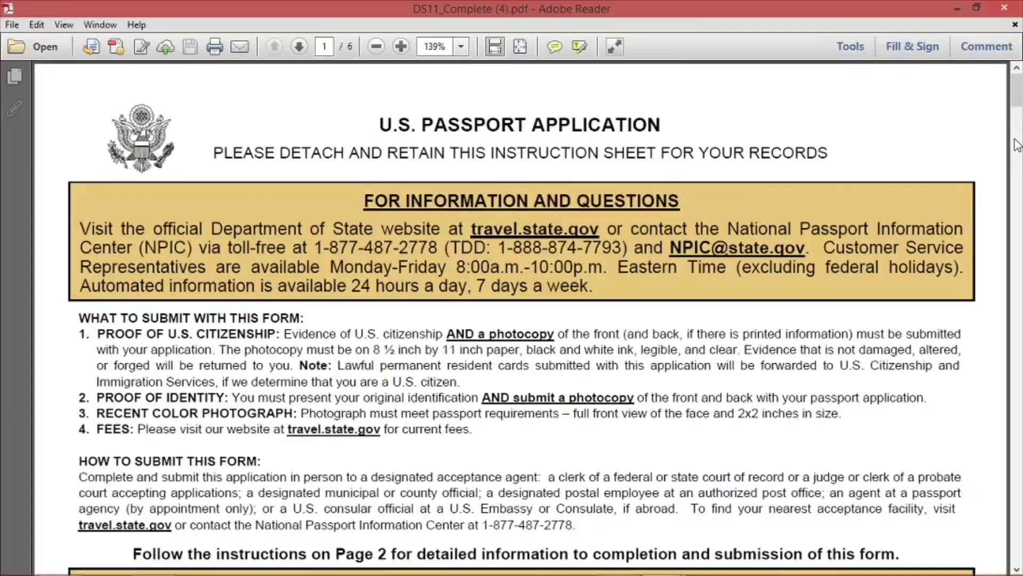
pyautogui.click(1017, 143)
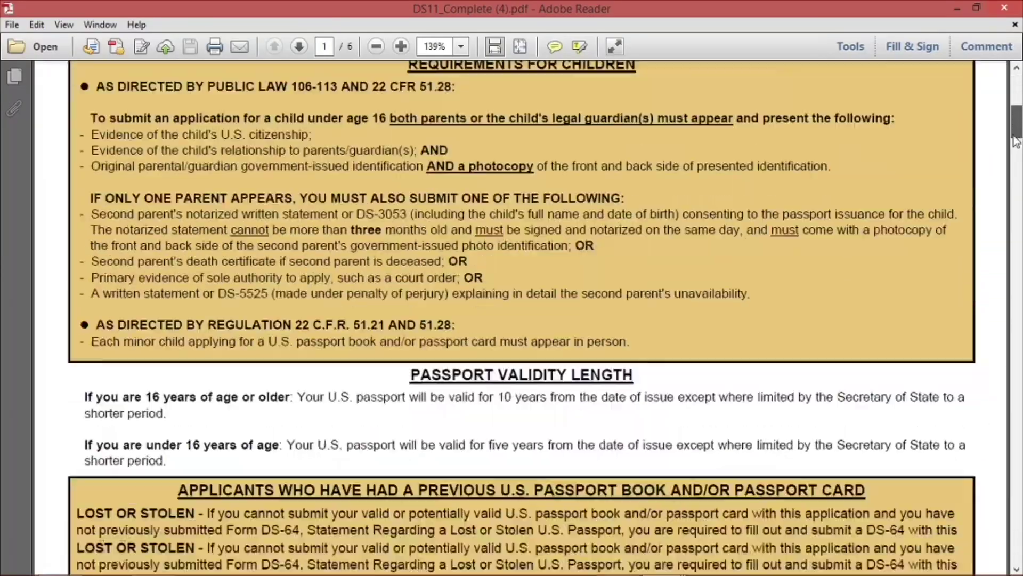
pyautogui.moveTo(1016, 139); pyautogui.dragTo(1019, 460)
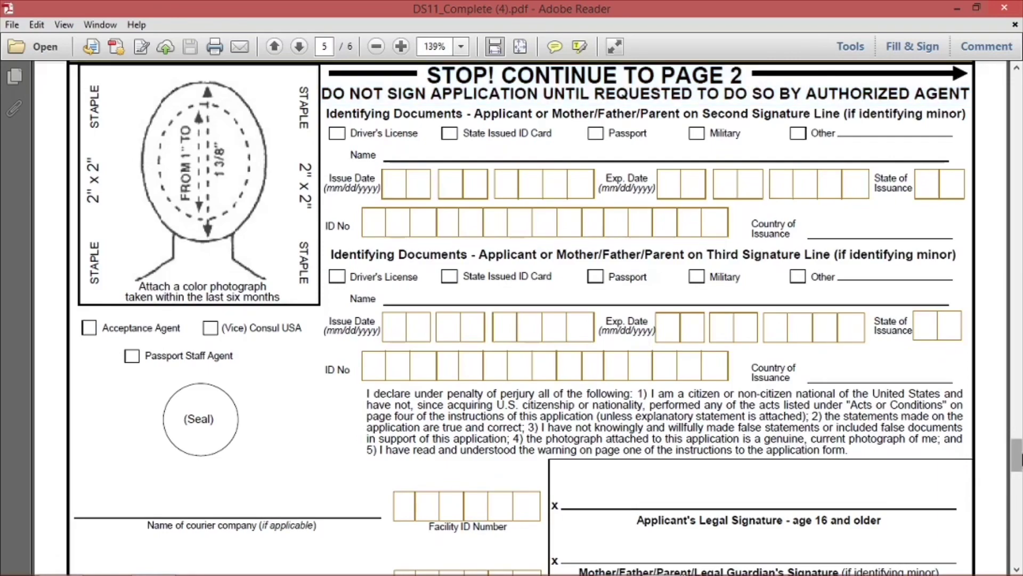
pyautogui.scroll(-1, 1018, 466)
pyautogui.moveTo(1019, 464); pyautogui.dragTo(1018, 555)
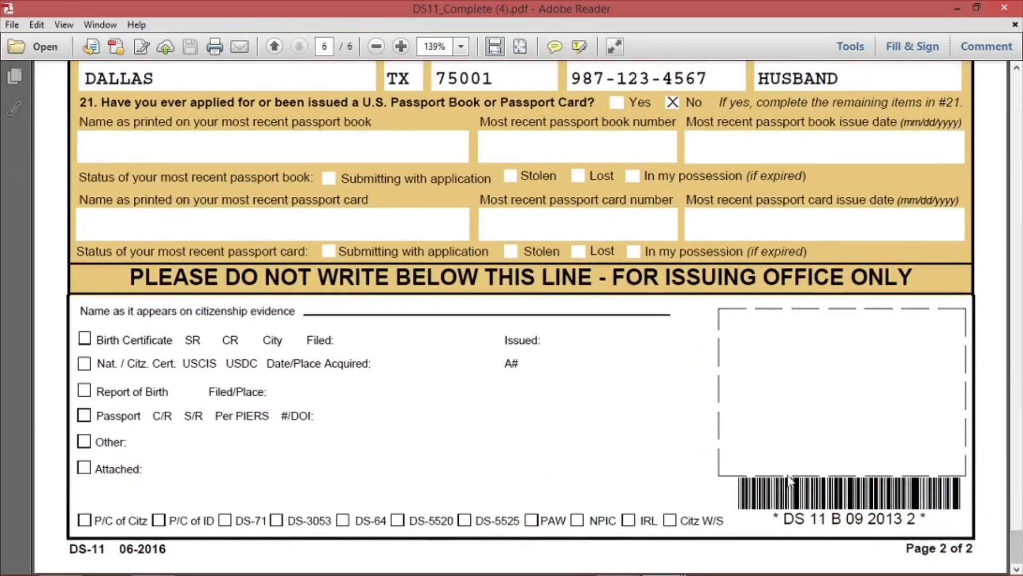
pyautogui.moveTo(131, 278); pyautogui.dragTo(906, 278)
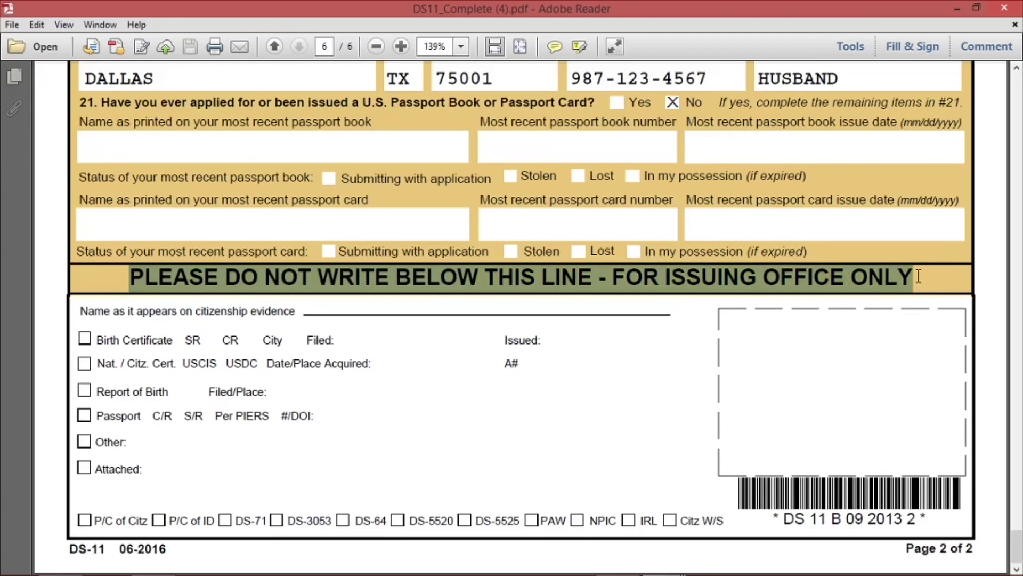
pyautogui.click(913, 277)
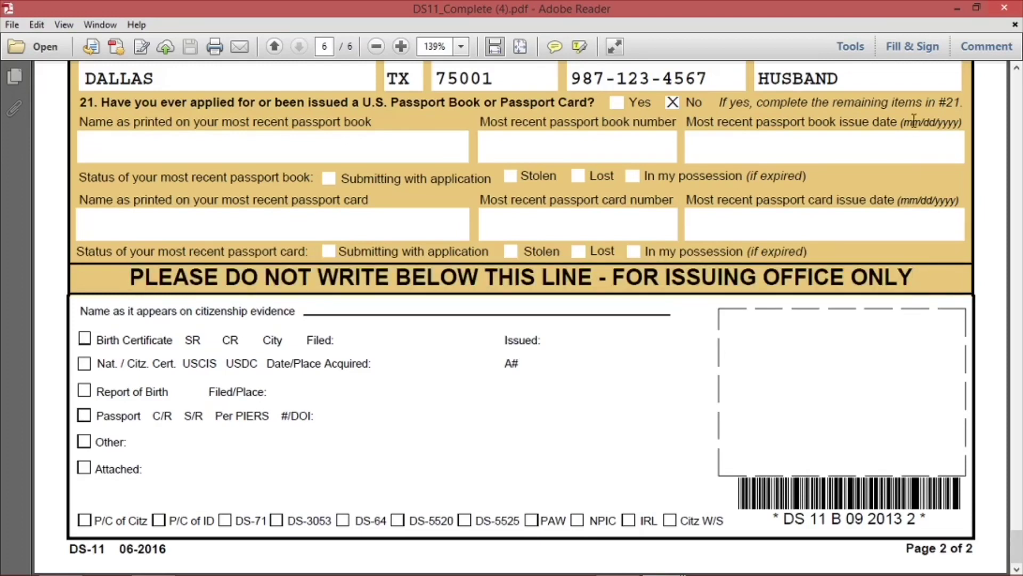